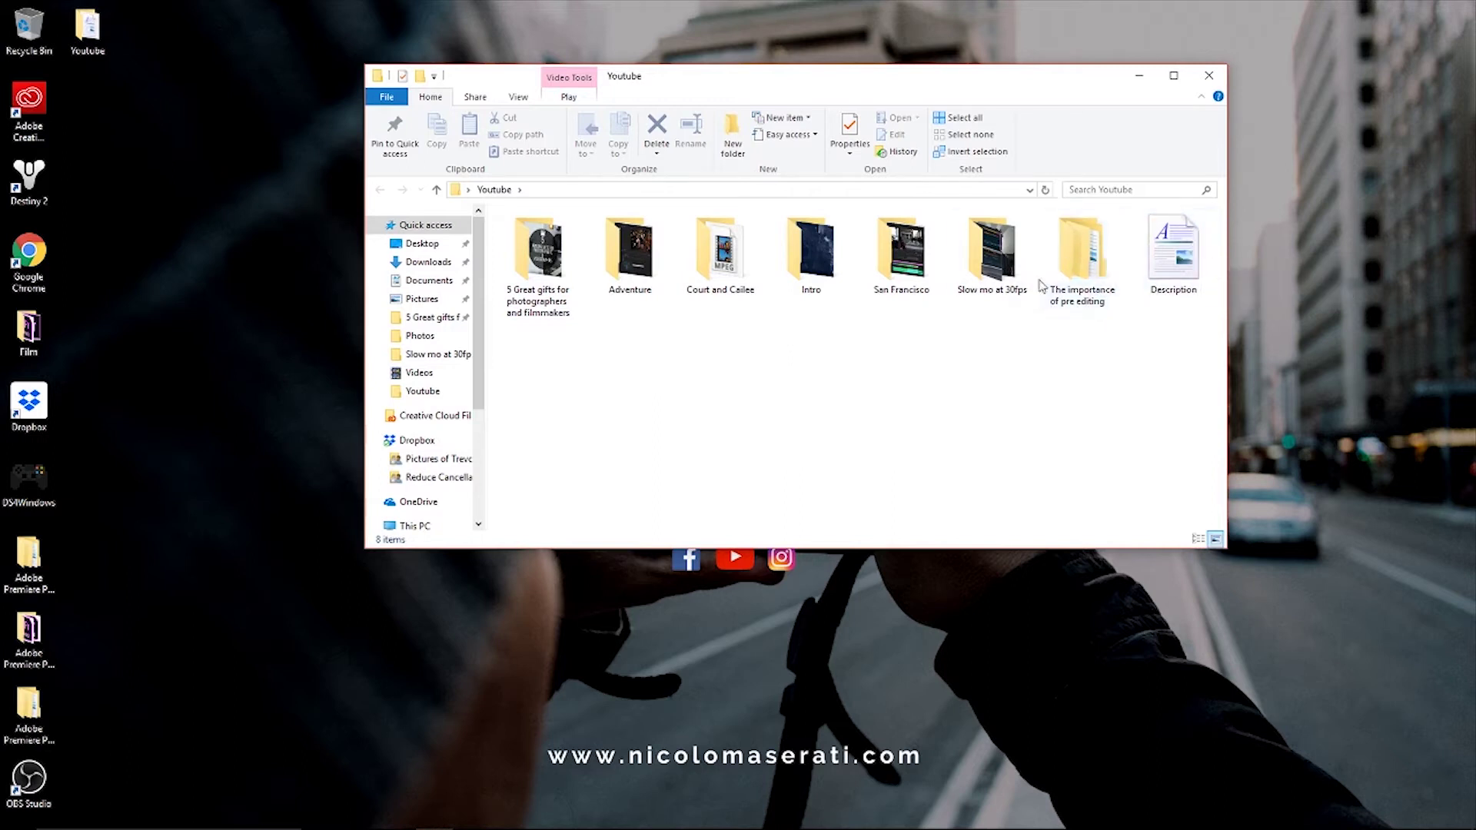
- Finish browsing the Youtube folder in Explorer, close it and return to Premiere Pro
{"action": "mouse_move", "coordinate": [1082, 252]}
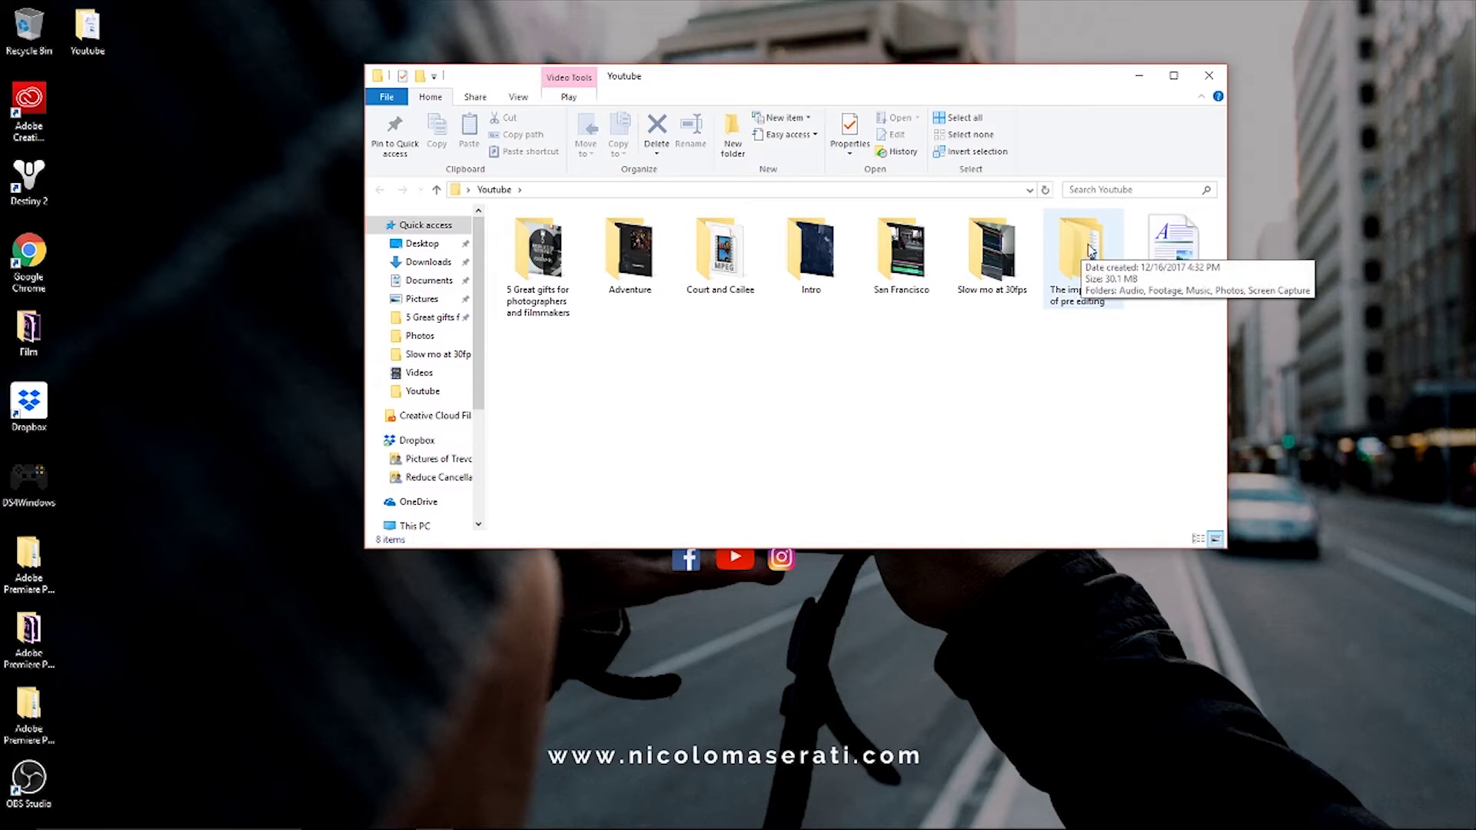
{"action": "double_click", "coordinate": [1090, 250]}
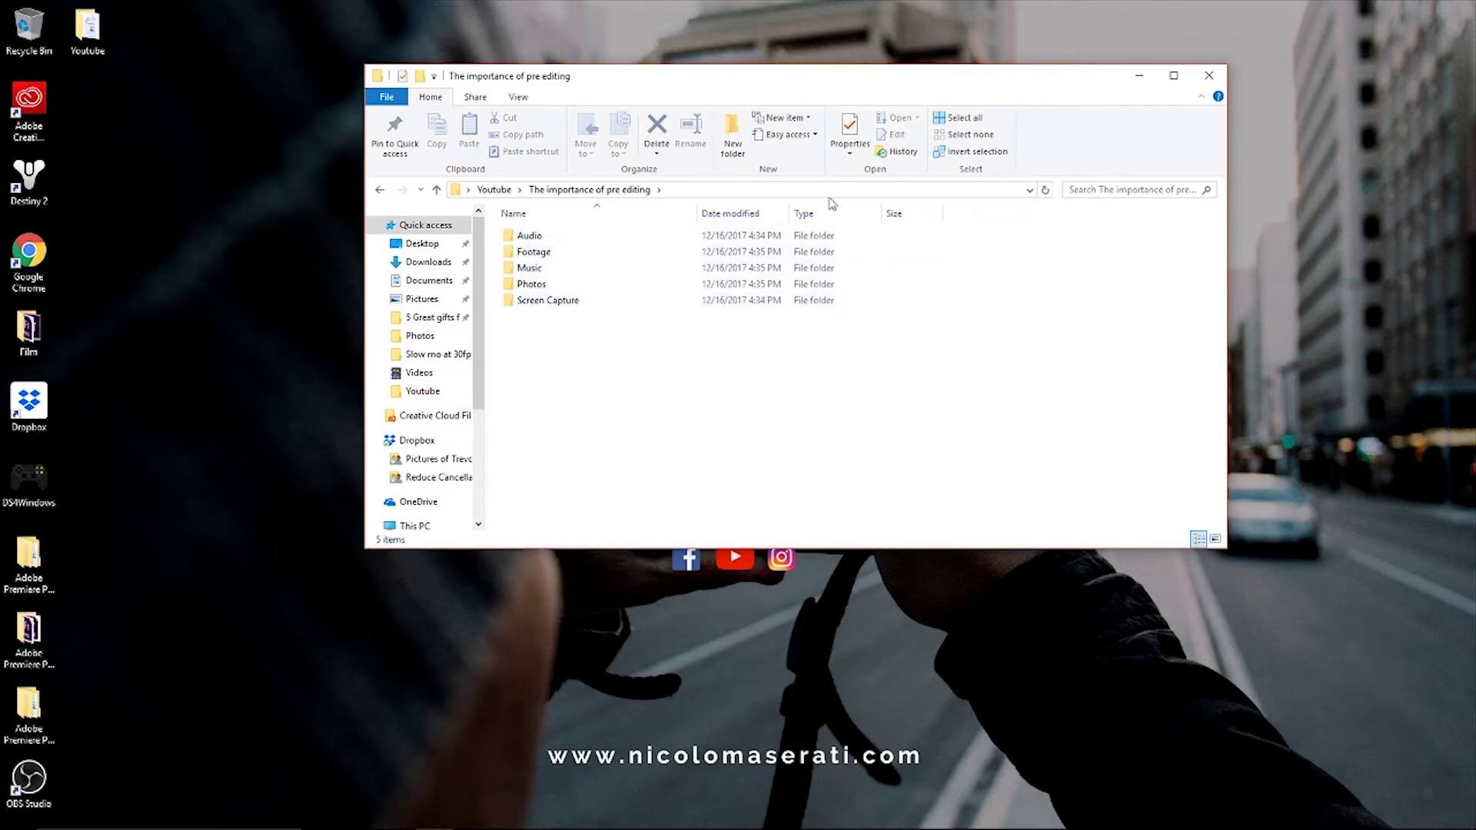
{"action": "left_click", "coordinate": [379, 190]}
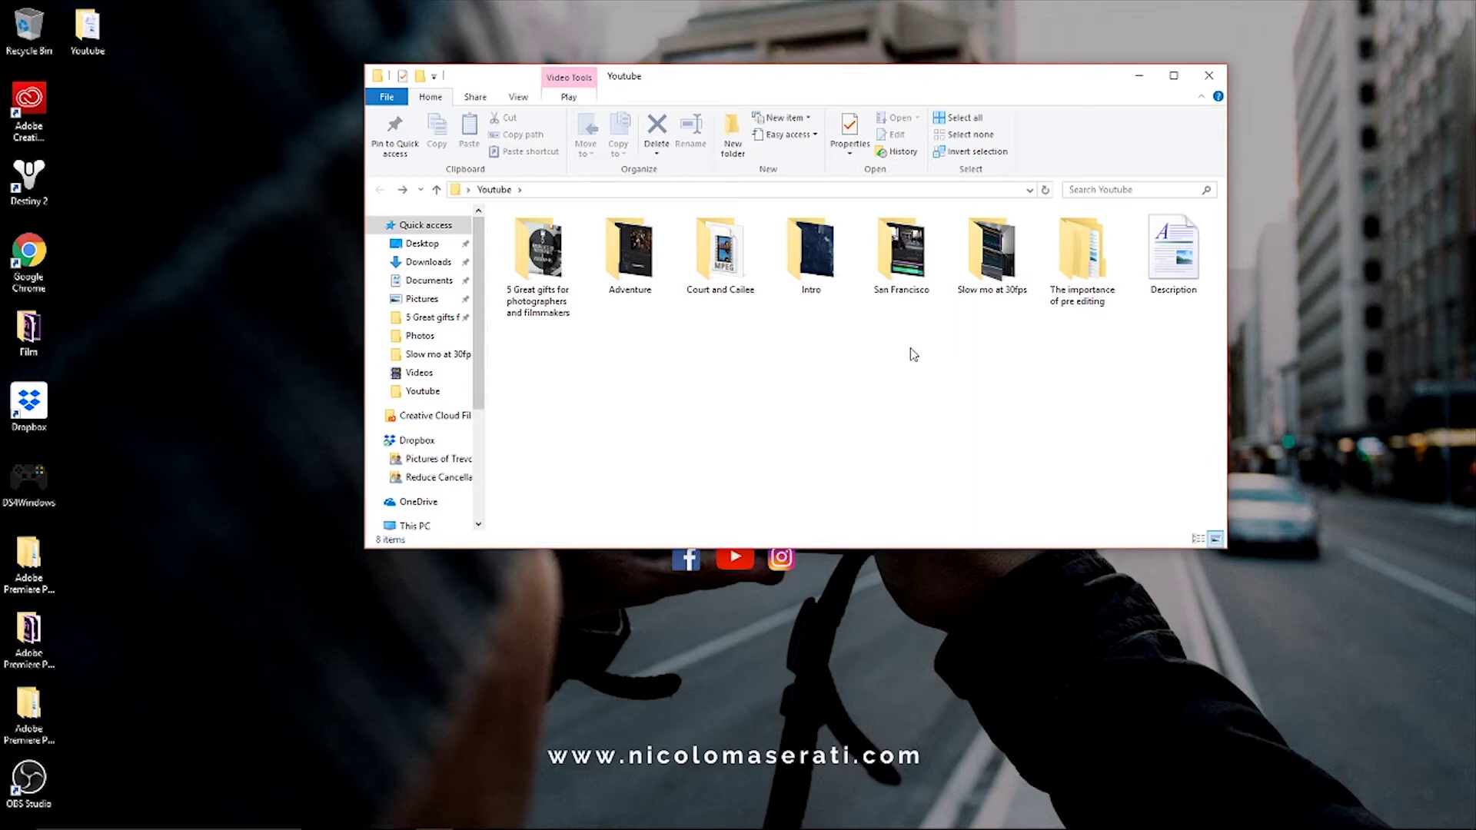
{"action": "left_click", "coordinate": [1215, 75]}
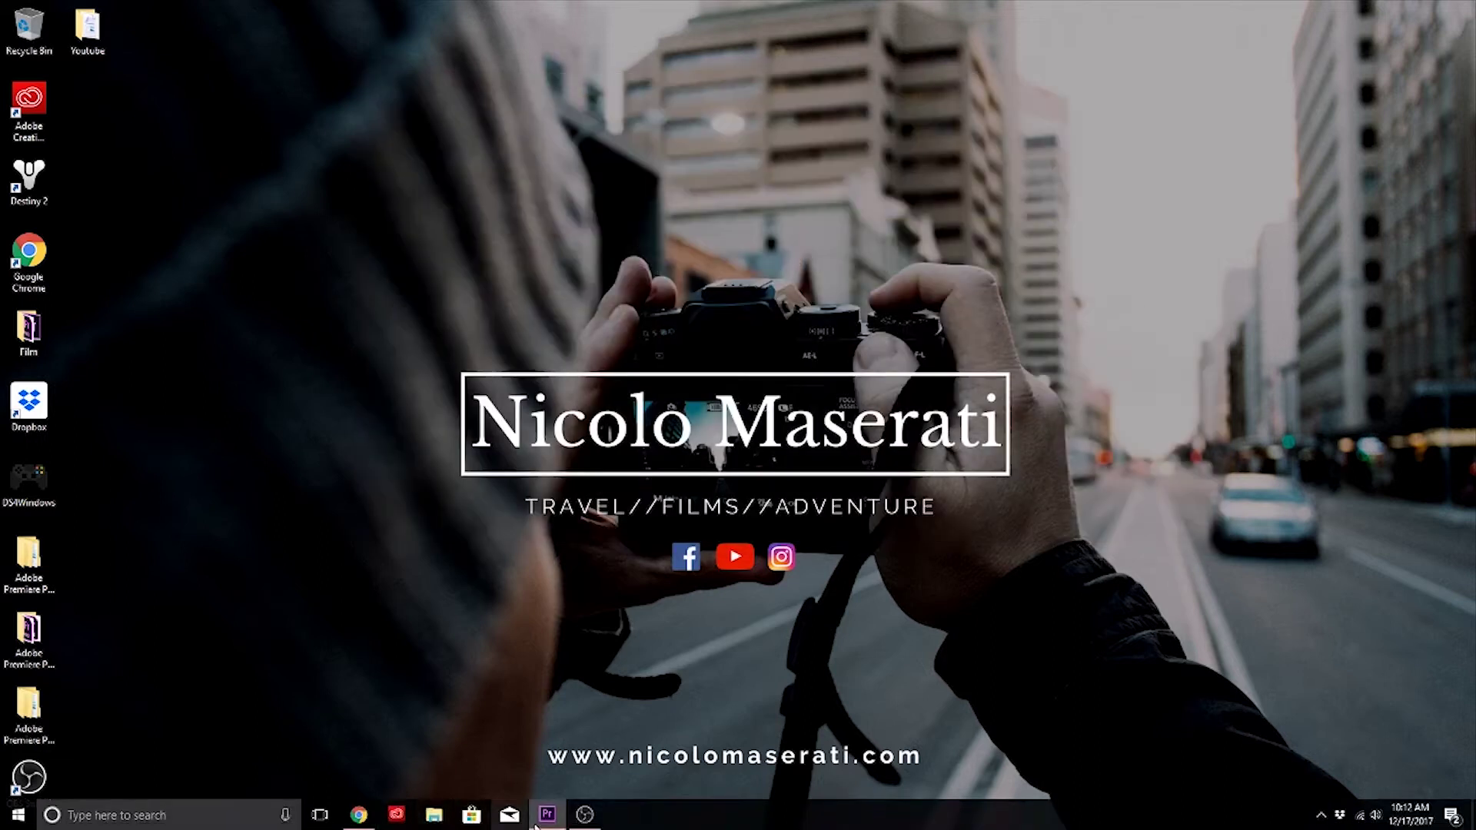
{"action": "left_click", "coordinate": [546, 815]}
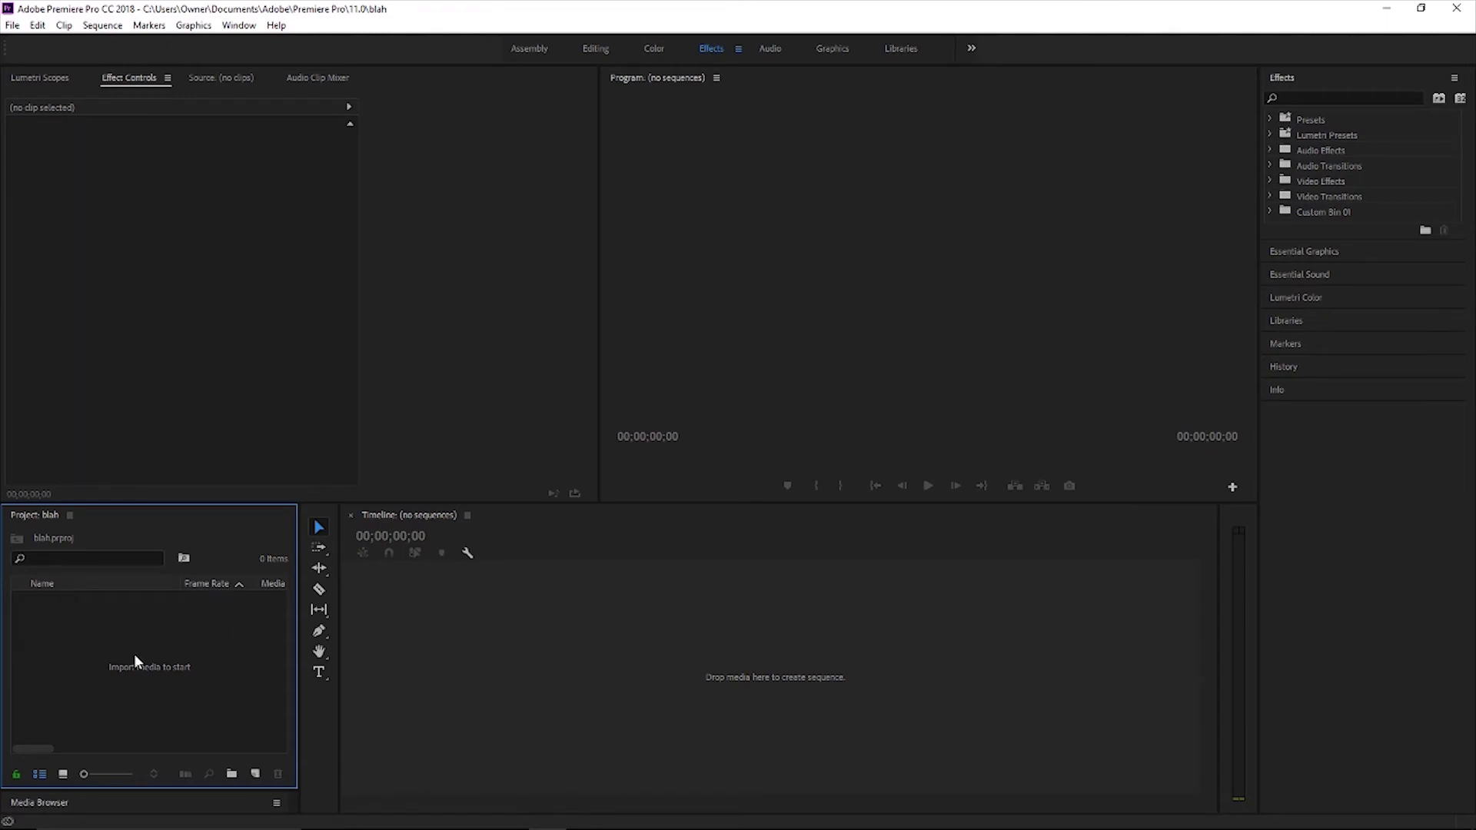
- Import the STE-004 audio file from the 5 Great gifts Audio subfolder
{"action": "double_click", "coordinate": [156, 649]}
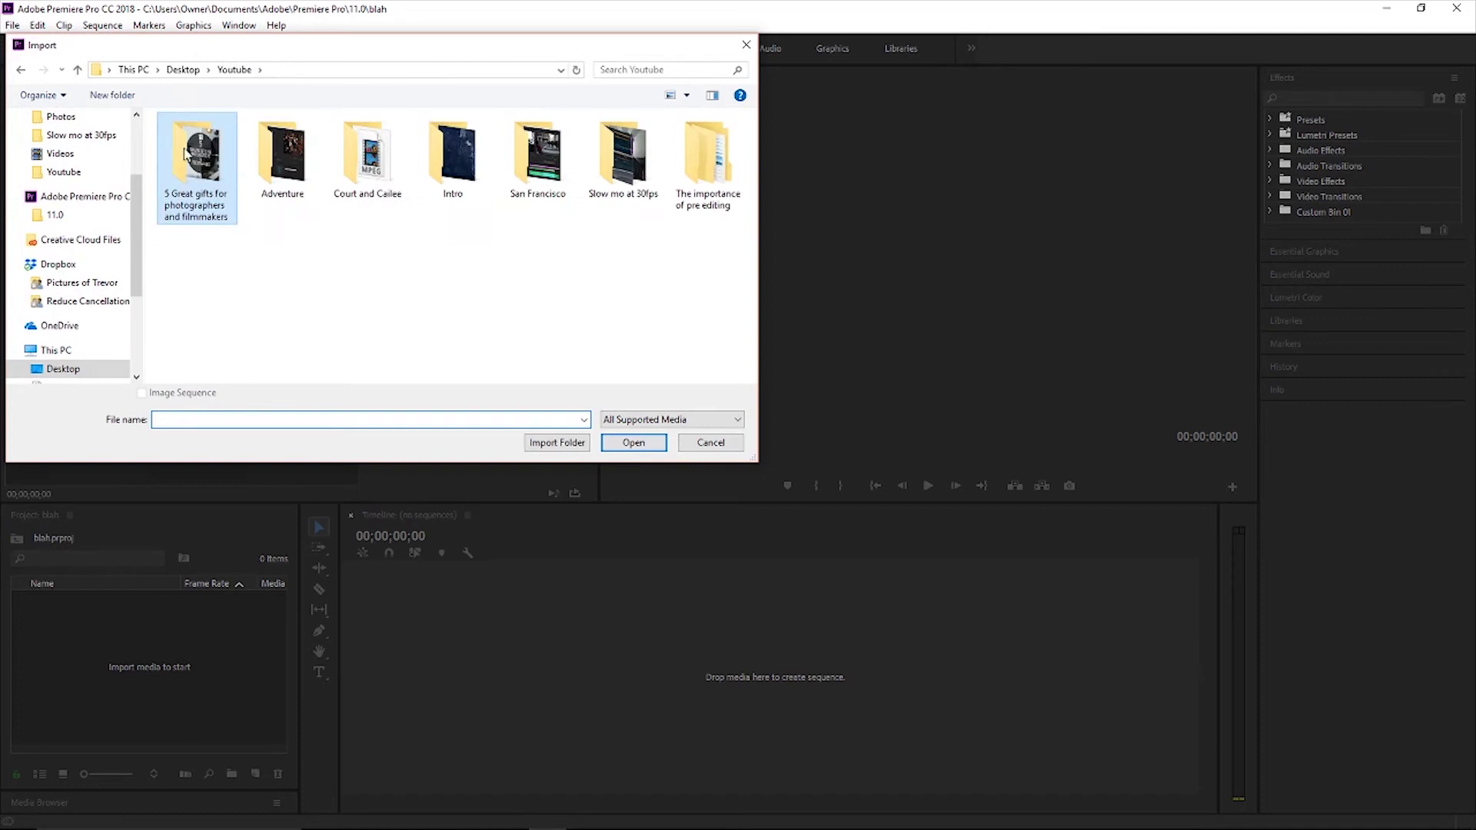
{"action": "double_click", "coordinate": [194, 187]}
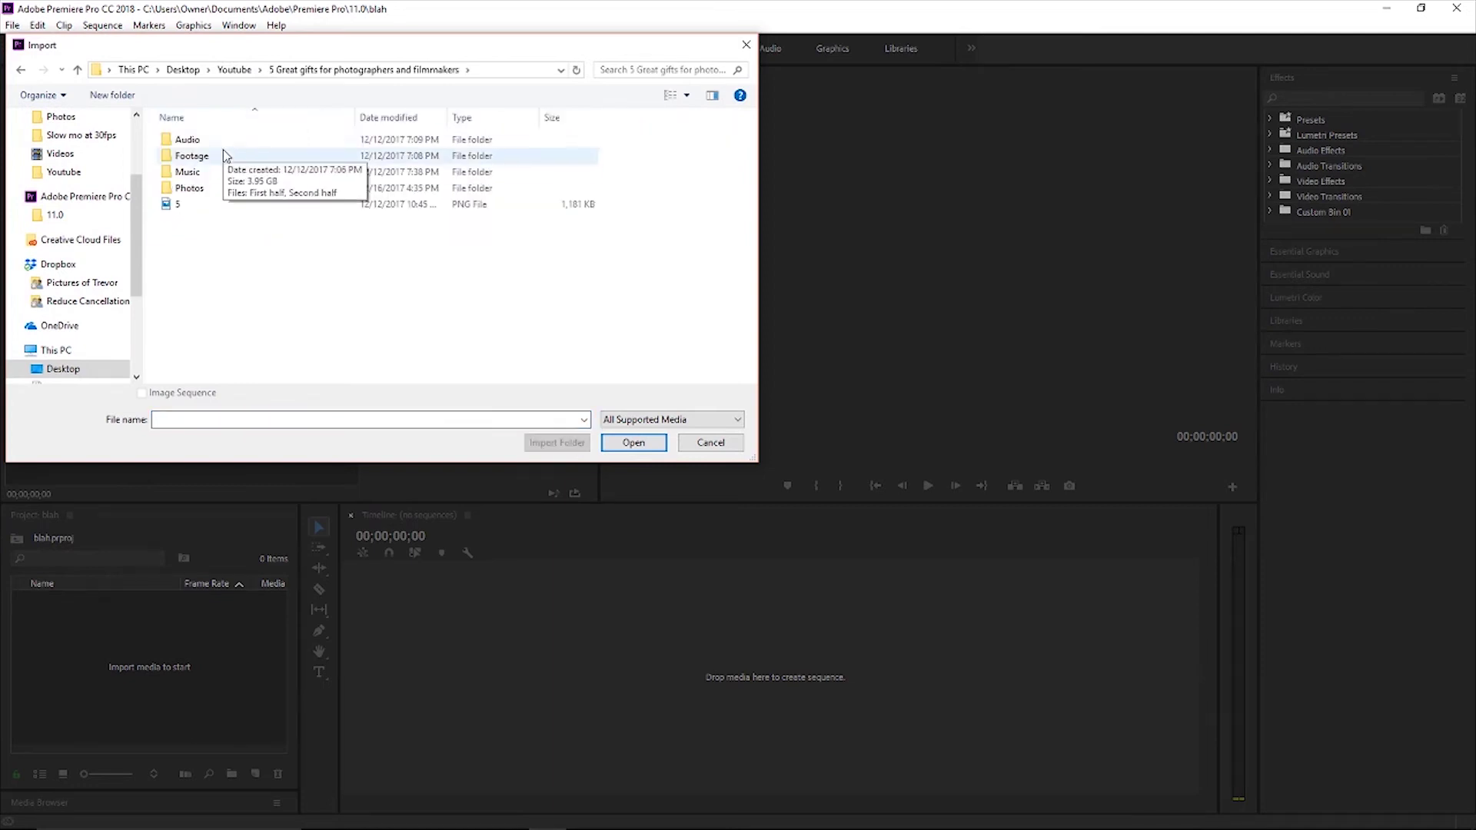
{"action": "double_click", "coordinate": [223, 142]}
{"action": "left_click", "coordinate": [214, 146]}
{"action": "double_click", "coordinate": [213, 146]}
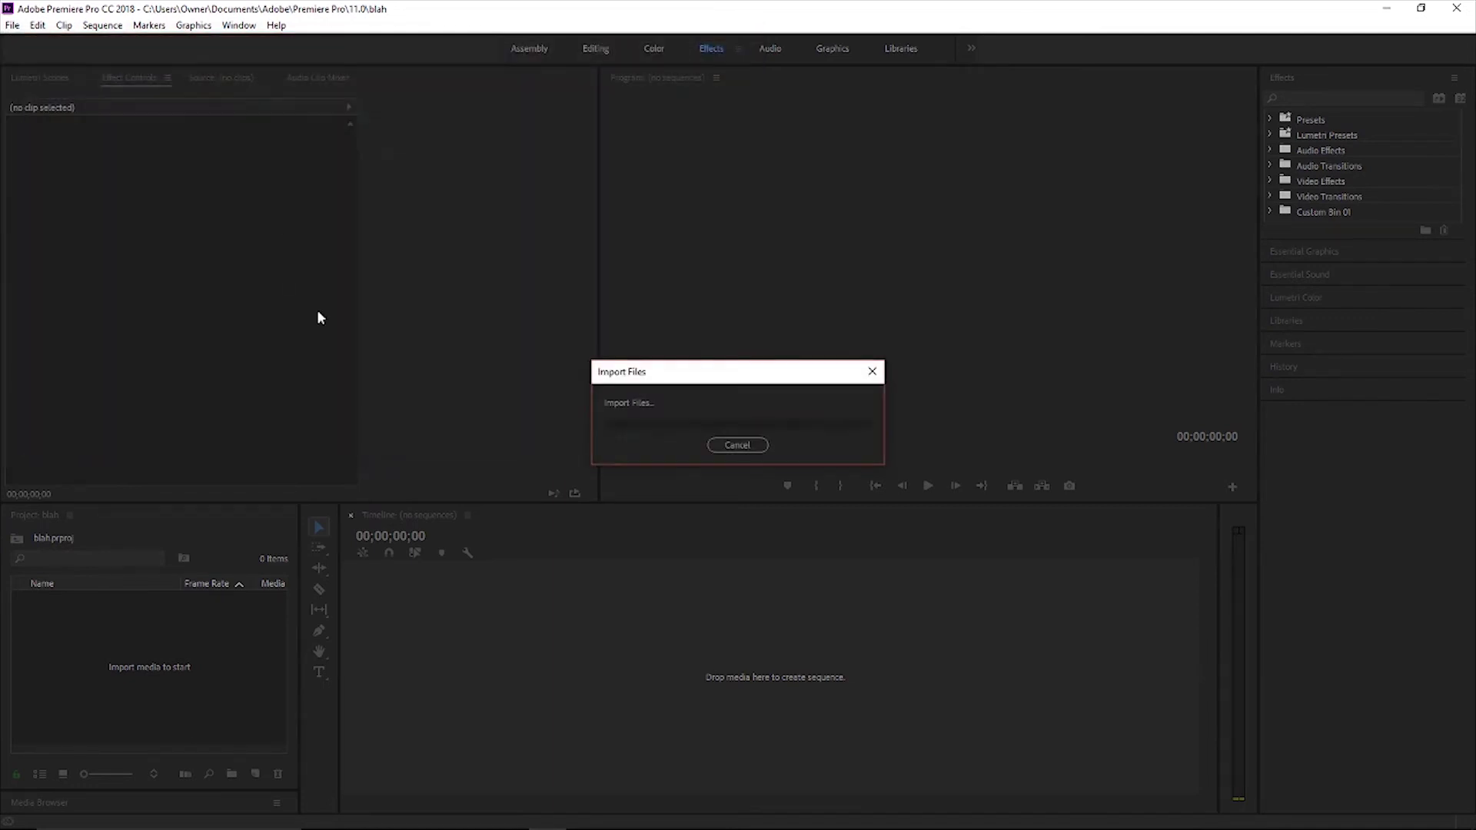
- Import the First half and Second half clips from the Footage subfolder
{"action": "double_click", "coordinate": [121, 673]}
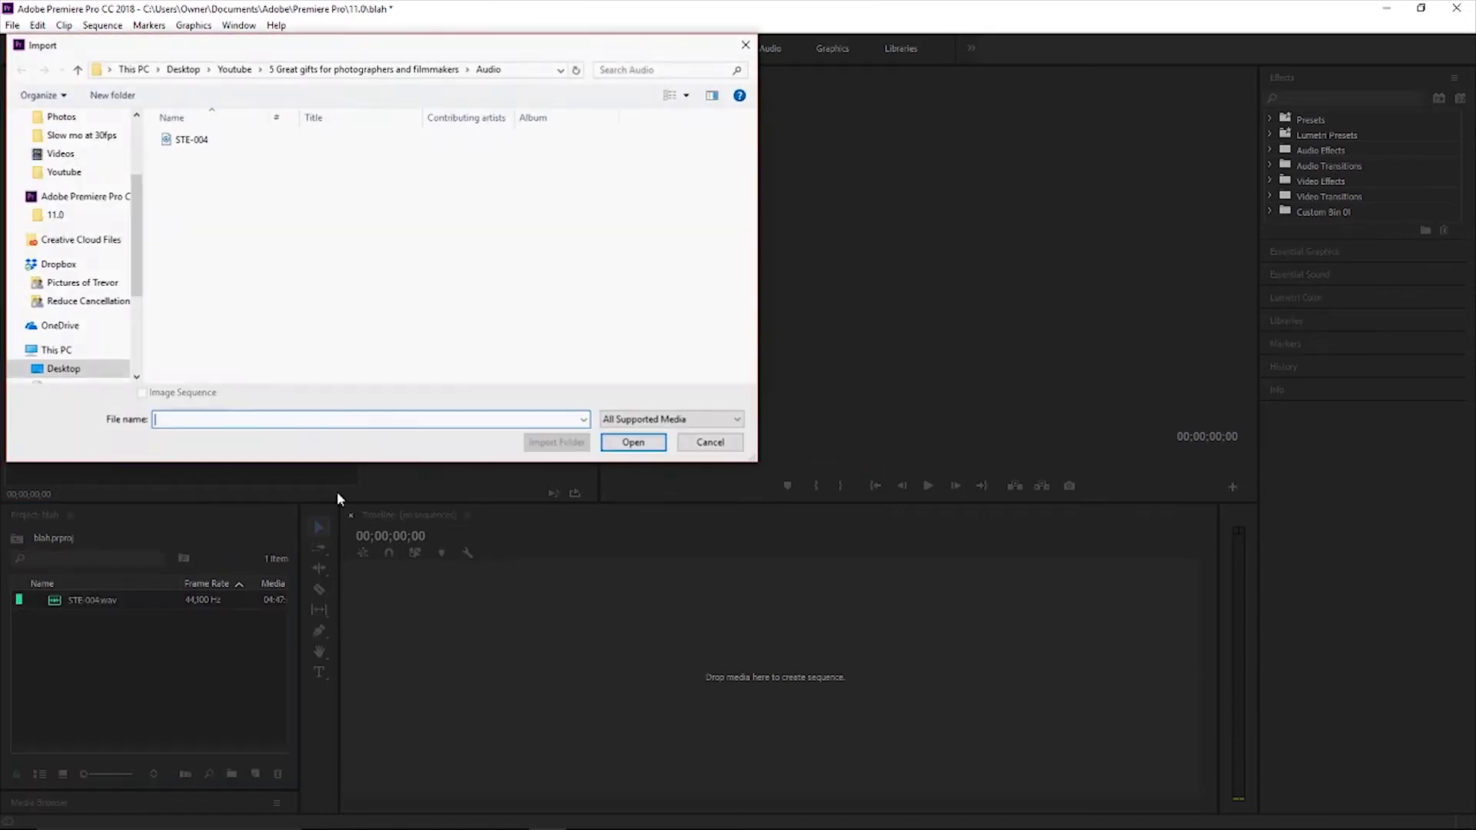
{"action": "left_click", "coordinate": [235, 70]}
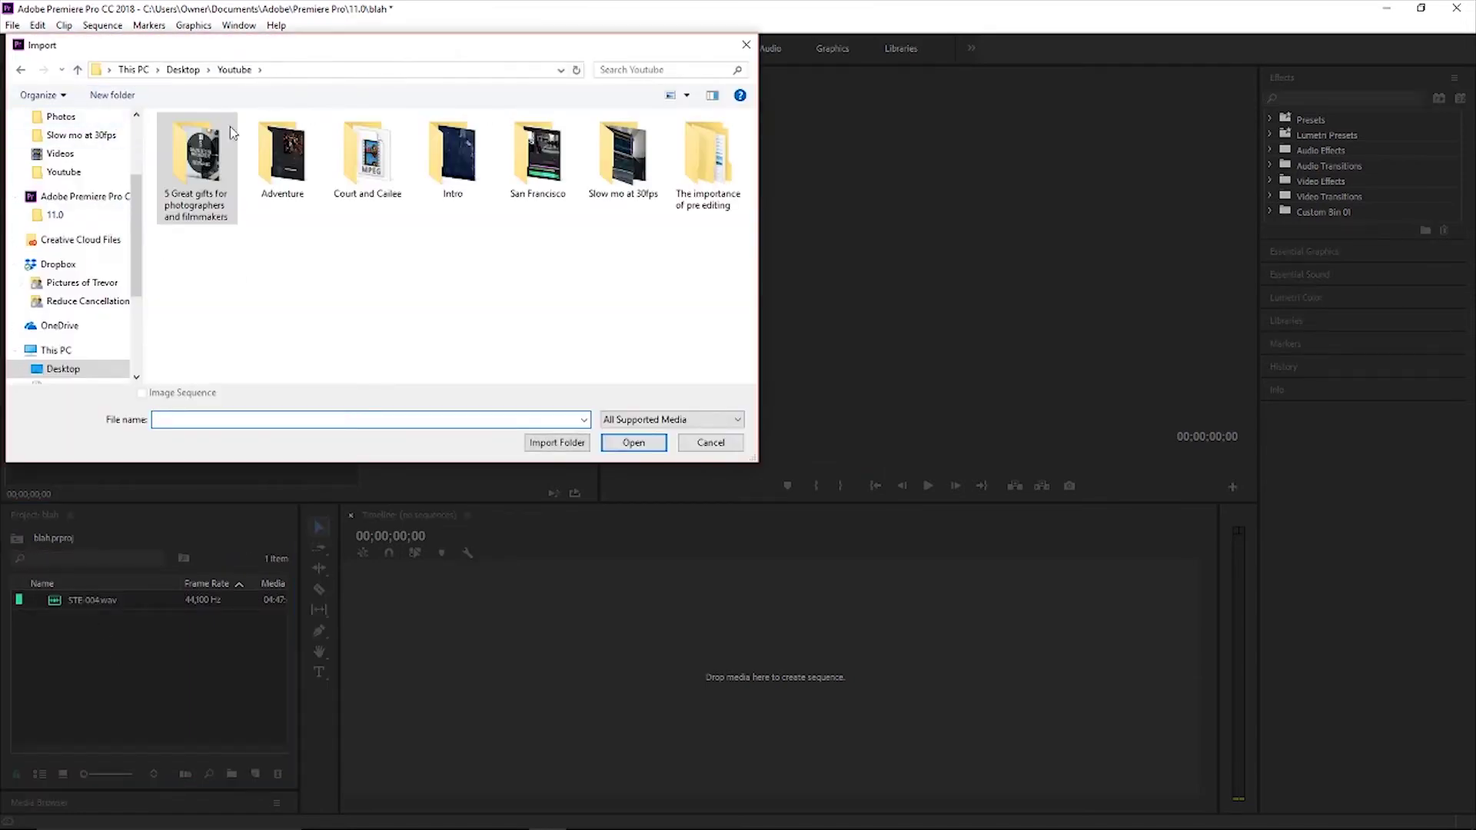
{"action": "double_click", "coordinate": [205, 150]}
{"action": "double_click", "coordinate": [231, 151]}
{"action": "left_click_drag", "start_coordinate": [364, 189], "coordinate": [208, 150]}
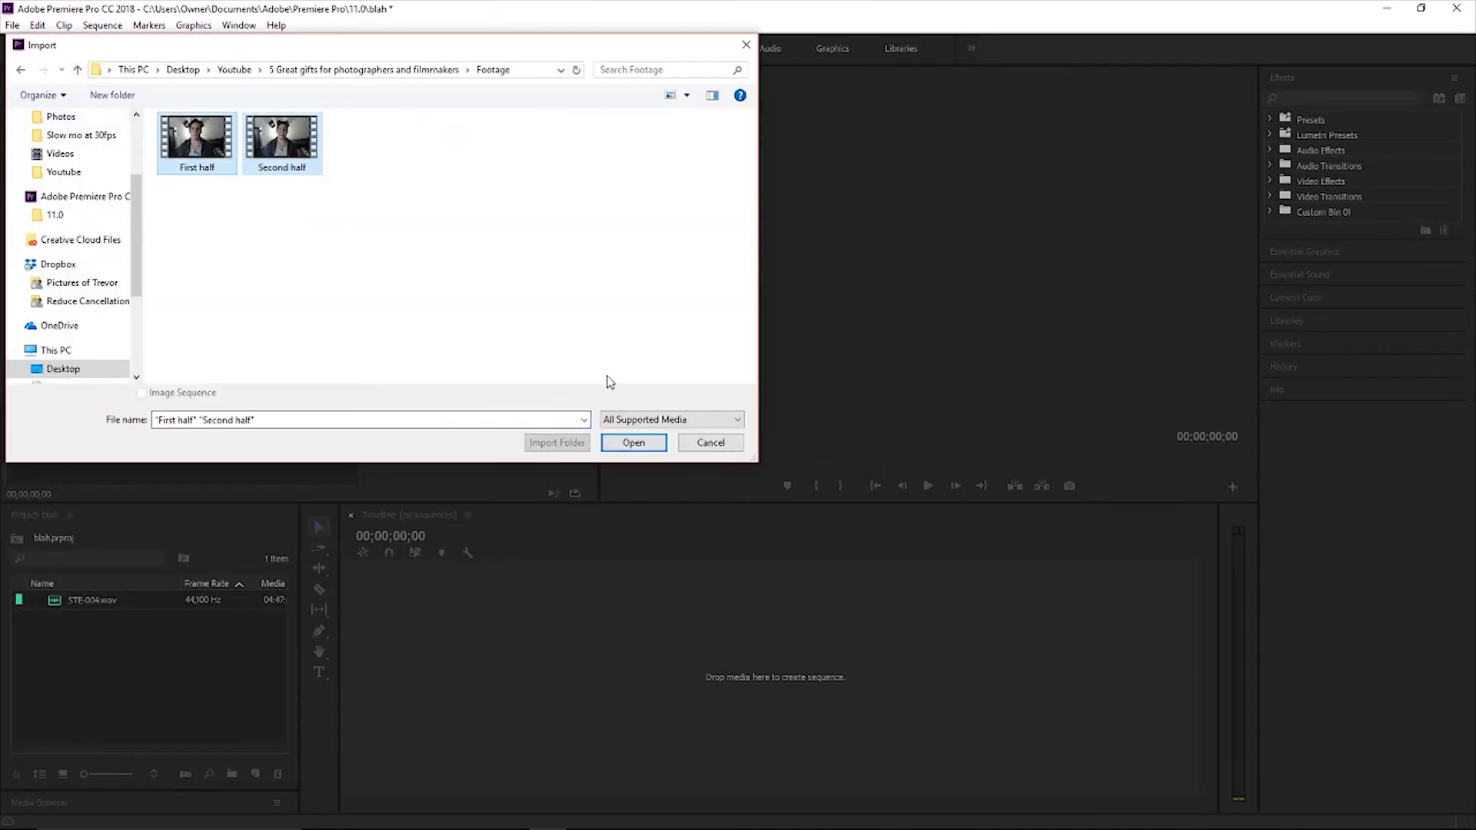
{"action": "left_click", "coordinate": [653, 444]}
- Import the music track from the 5 Great gifts Music subfolder
{"action": "double_click", "coordinate": [193, 680]}
{"action": "left_click", "coordinate": [237, 71]}
{"action": "double_click", "coordinate": [202, 158]}
{"action": "double_click", "coordinate": [193, 173]}
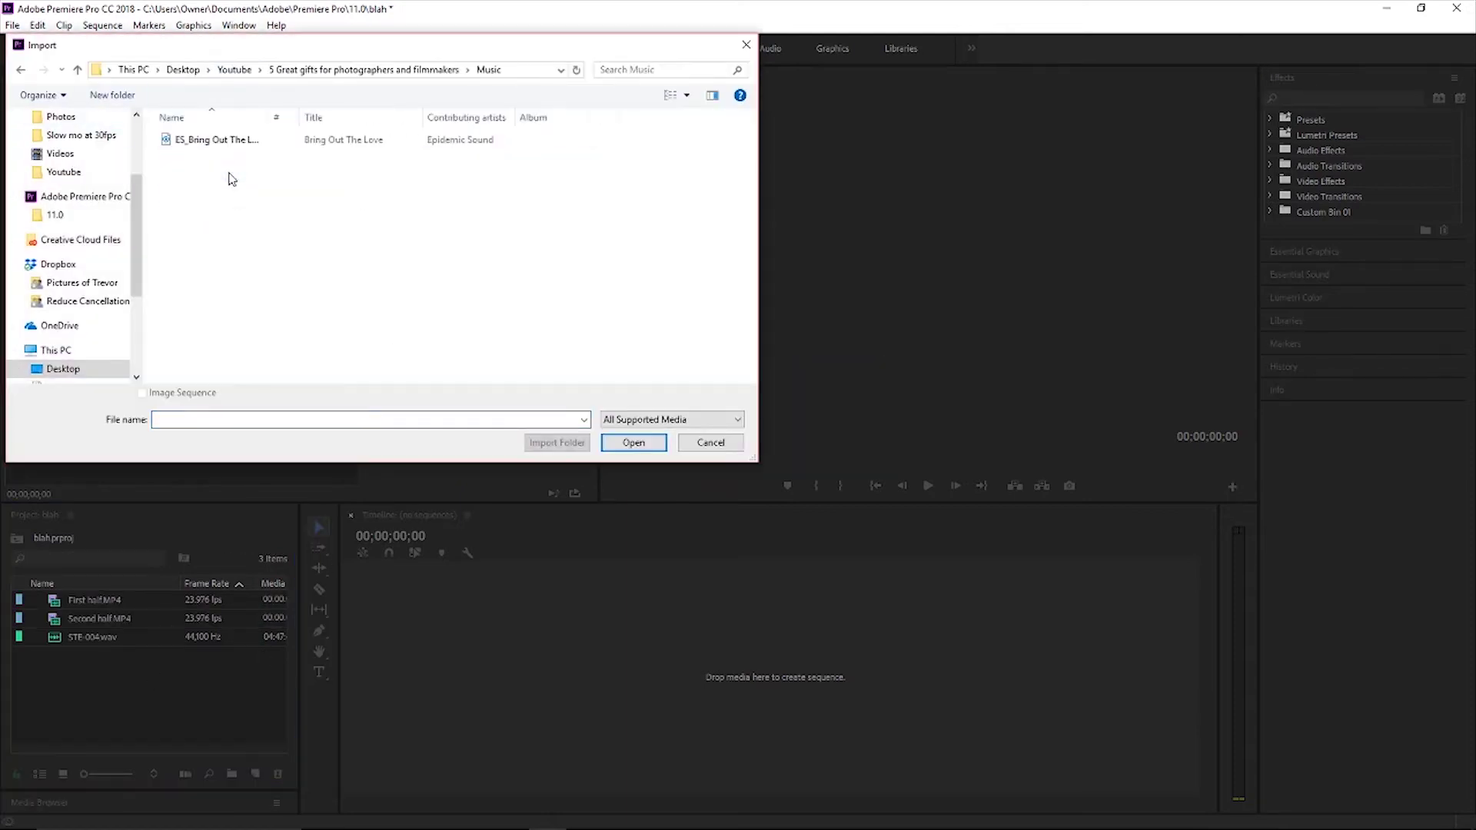
{"action": "double_click", "coordinate": [230, 142]}
- Import all the product photos from the Photos subfolder, including Mavic.png
{"action": "double_click", "coordinate": [219, 701]}
{"action": "left_click", "coordinate": [293, 70]}
{"action": "double_click", "coordinate": [187, 192]}
{"action": "left_click_drag", "start_coordinate": [731, 339], "coordinate": [183, 140]}
{"action": "left_click", "coordinate": [635, 444]}
{"action": "left_click", "coordinate": [195, 633]}
{"action": "scroll", "coordinate": [192, 657], "scroll_direction": "down", "scroll_amount": 5}
{"action": "scroll", "coordinate": [229, 731], "scroll_direction": "up", "scroll_amount": 6}
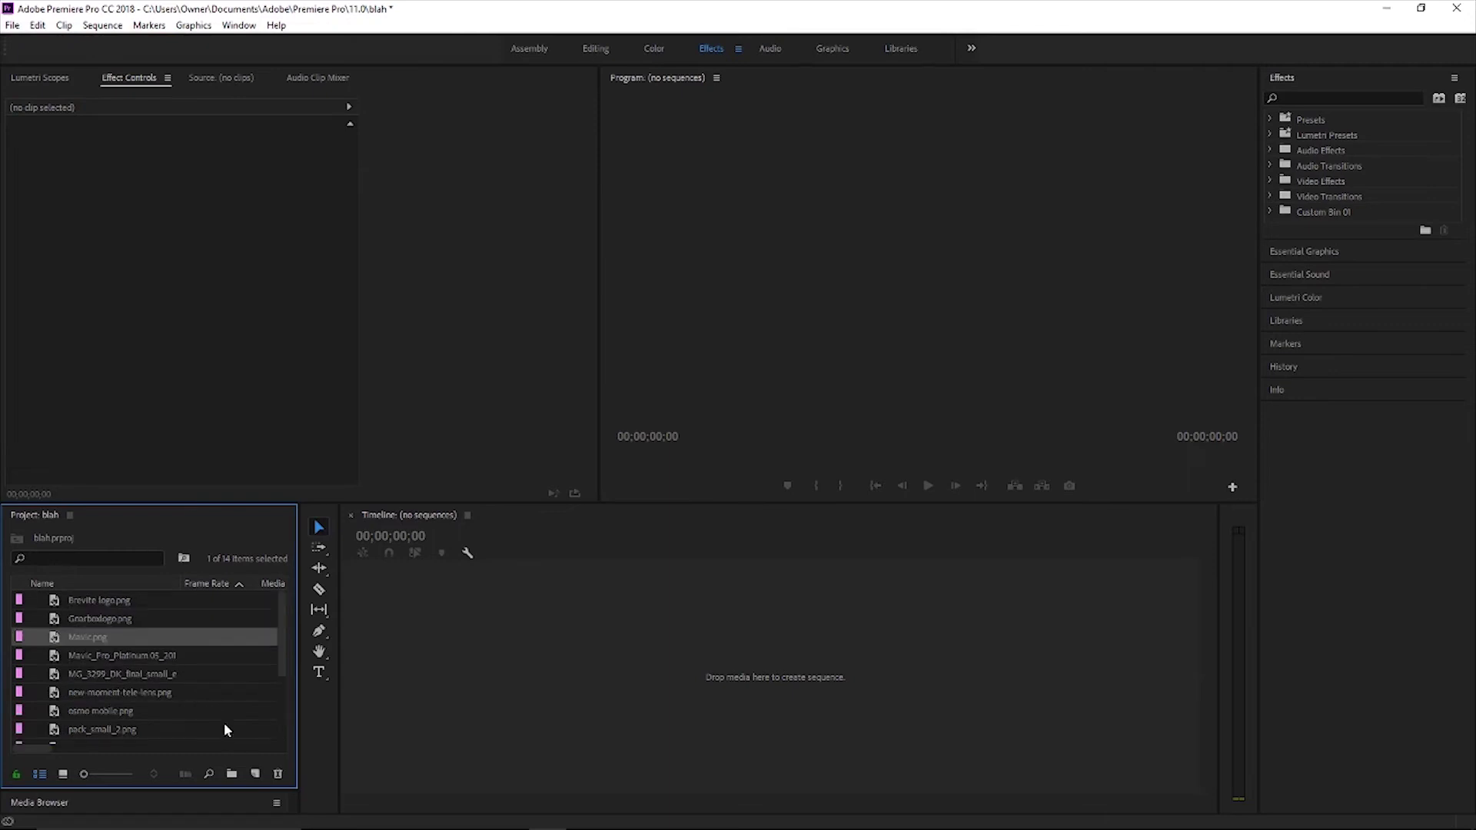
{"action": "scroll", "coordinate": [192, 685], "scroll_direction": "down", "scroll_amount": 6}
{"action": "scroll", "coordinate": [202, 705], "scroll_direction": "up", "scroll_amount": 5}
{"action": "scroll", "coordinate": [205, 707], "scroll_direction": "down", "scroll_amount": 5}
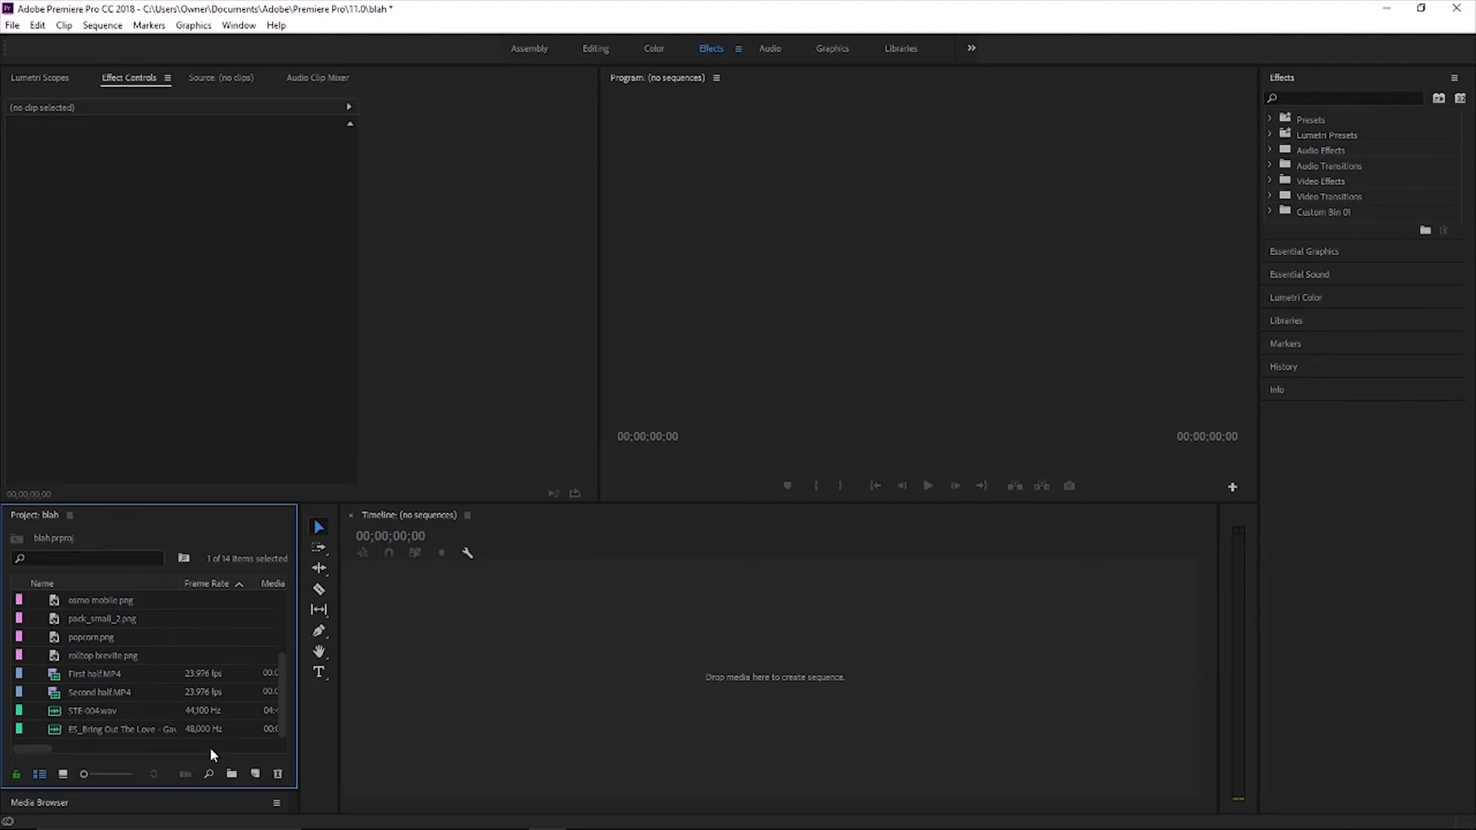
{"action": "scroll", "coordinate": [170, 660], "scroll_direction": "up", "scroll_amount": 2}
{"action": "scroll", "coordinate": [205, 692], "scroll_direction": "down", "scroll_amount": 2}
{"action": "mouse_move", "coordinate": [47, 749]}
{"action": "left_mouse_down"}
{"action": "mouse_move", "coordinate": [89, 756]}
{"action": "mouse_move", "coordinate": [45, 753]}
{"action": "left_mouse_up"}
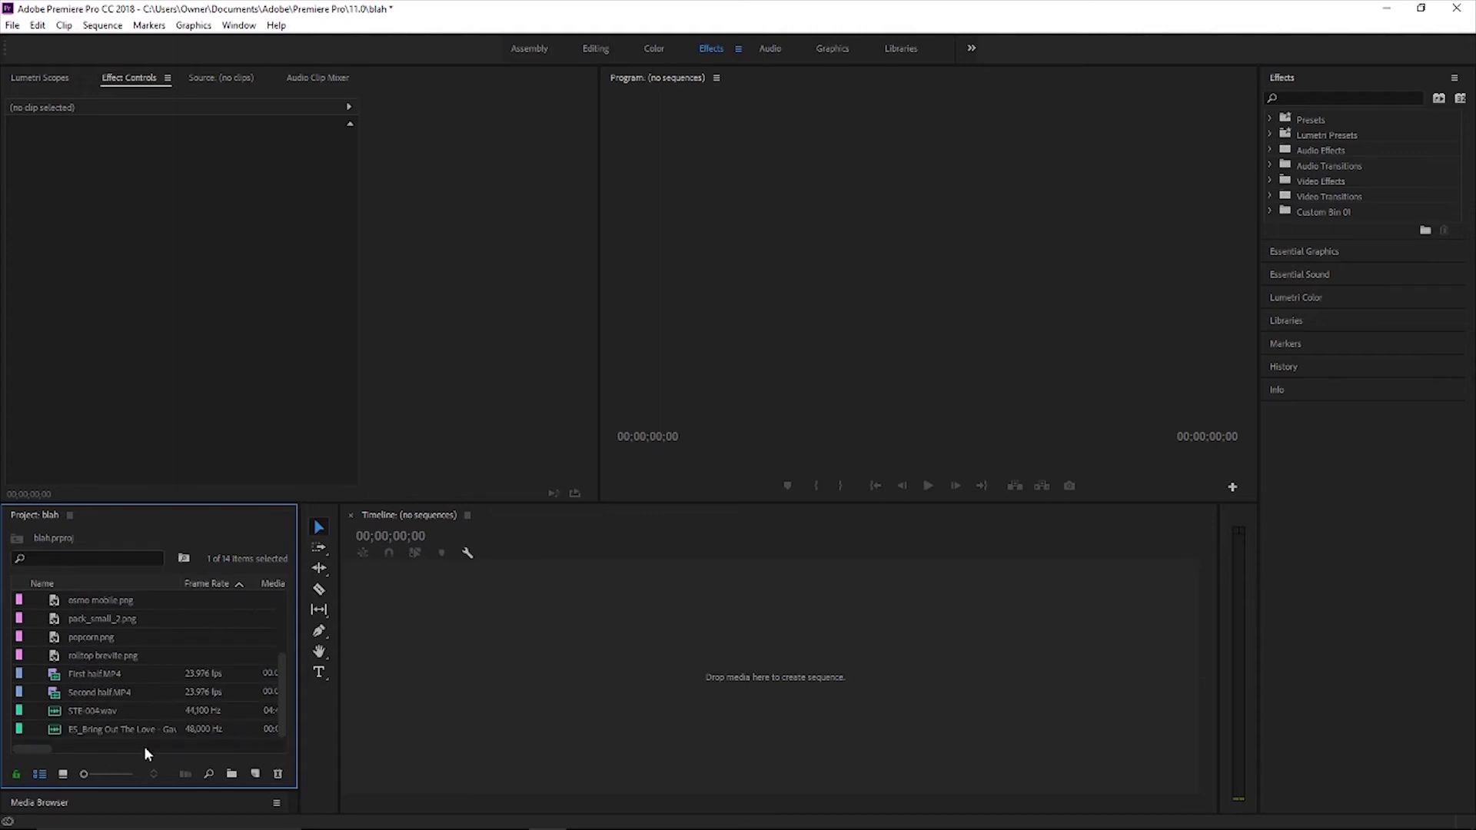
- Create a Footage bin and move the First half and Second half clips into it
{"action": "right_click", "coordinate": [183, 742]}
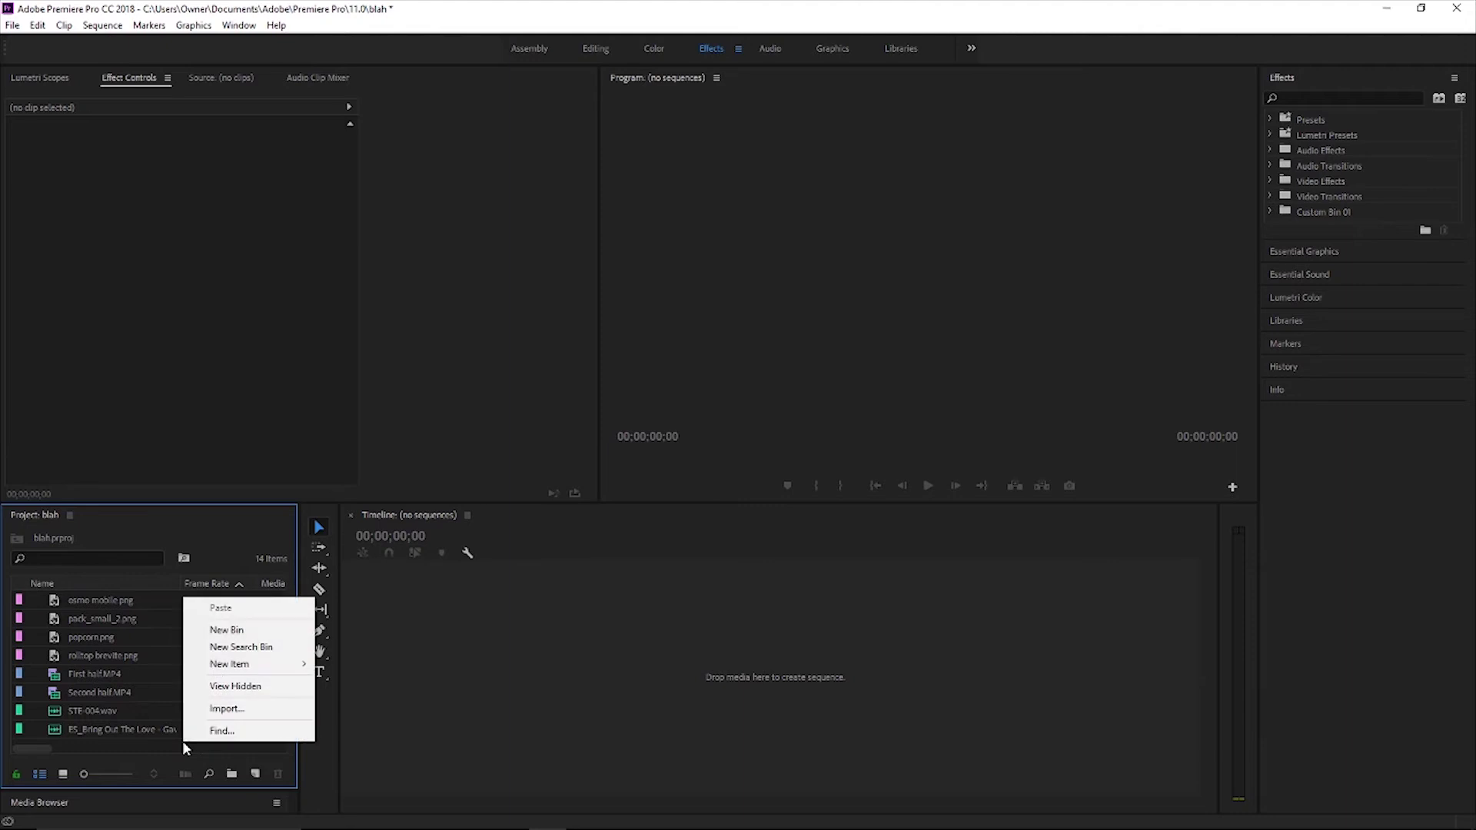
{"action": "left_click", "coordinate": [262, 633]}
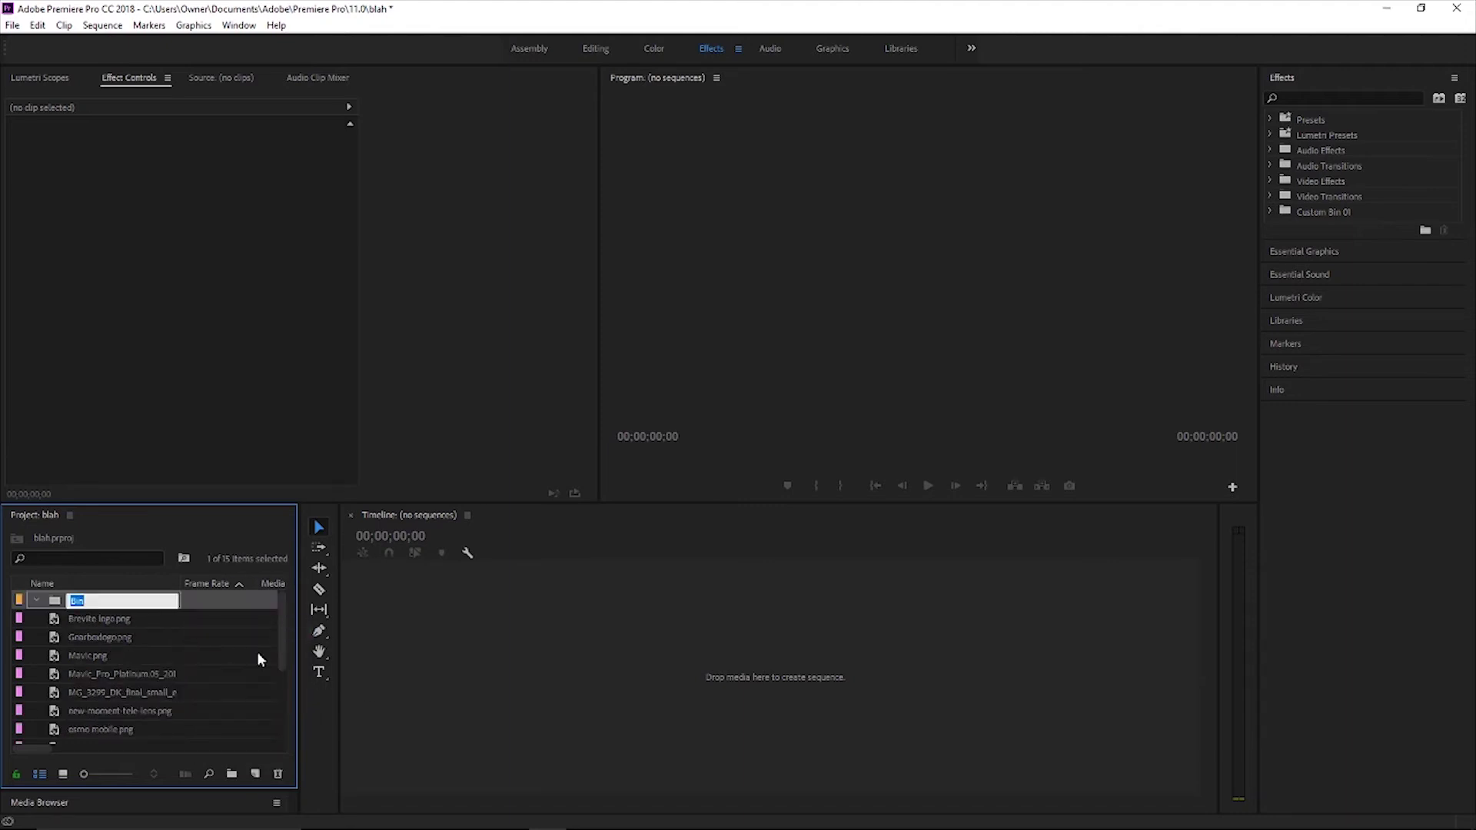
{"action": "type", "text": "Footage"}
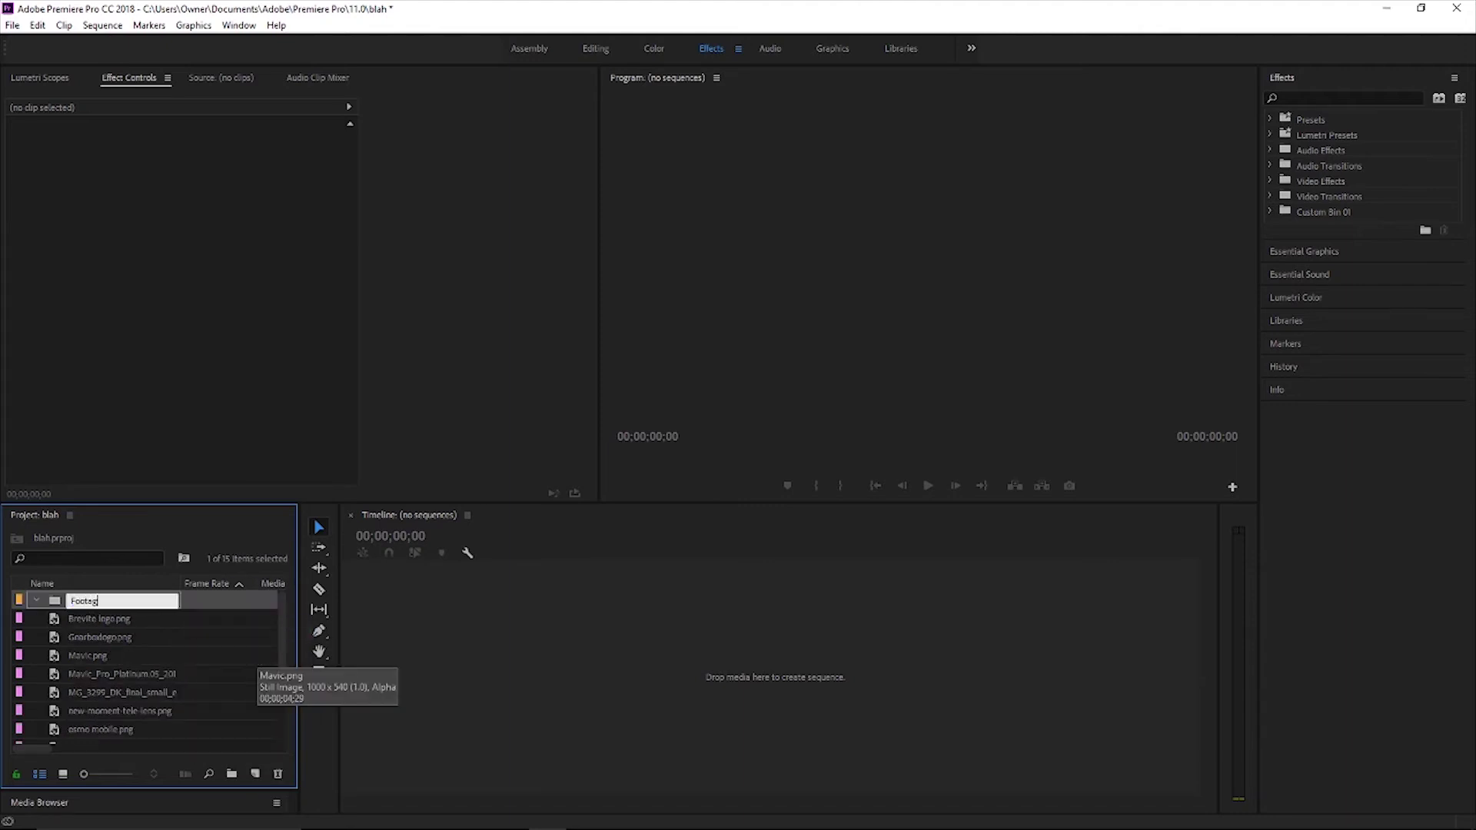
{"action": "key", "text": "Return"}
{"action": "scroll", "coordinate": [231, 692], "scroll_direction": "down", "scroll_amount": 4}
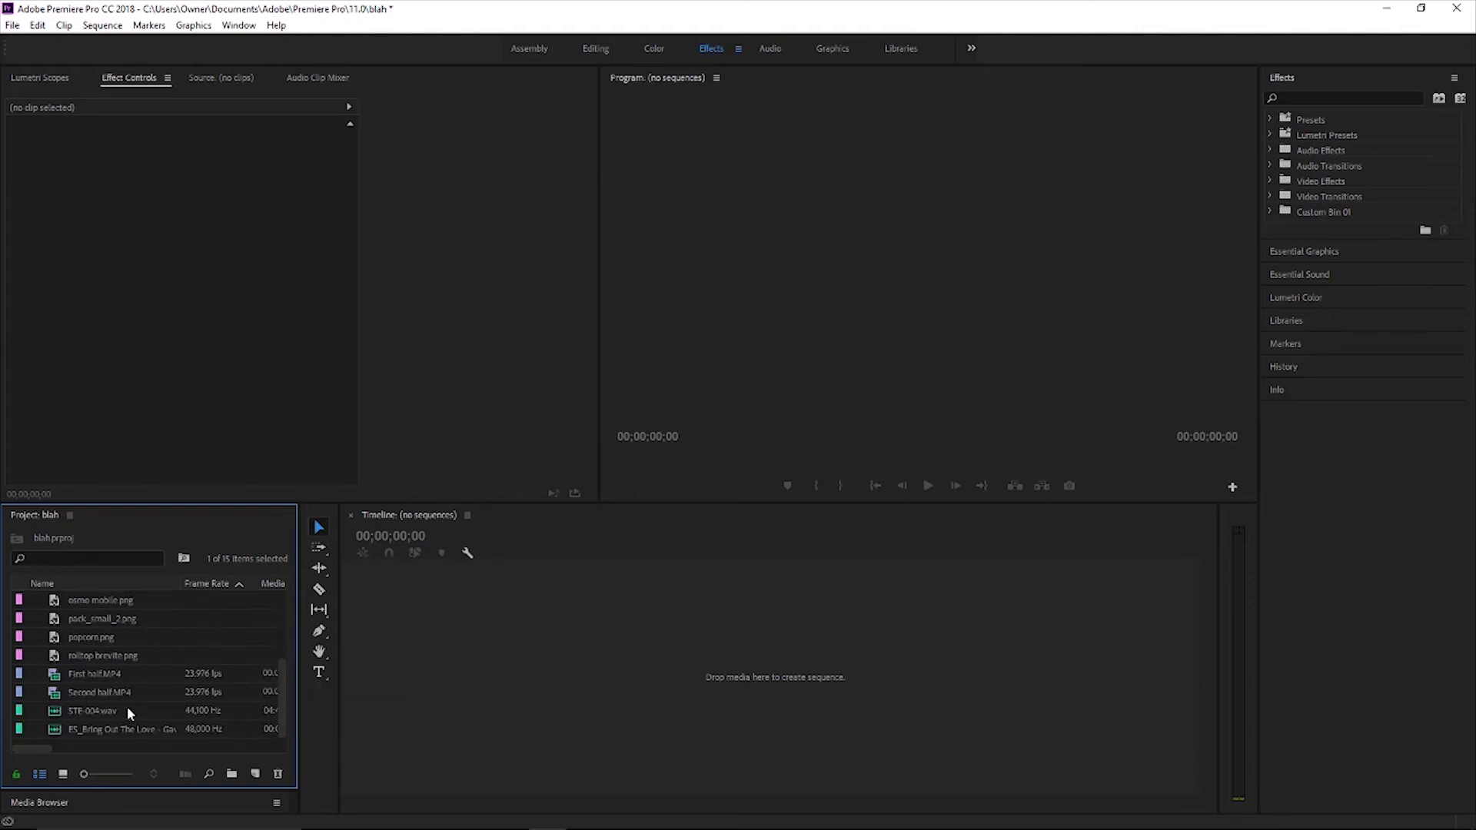
{"action": "left_click", "coordinate": [234, 694]}
{"action": "left_click_drag", "start_coordinate": [100, 678], "coordinate": [114, 604]}
{"action": "left_click", "coordinate": [36, 600]}
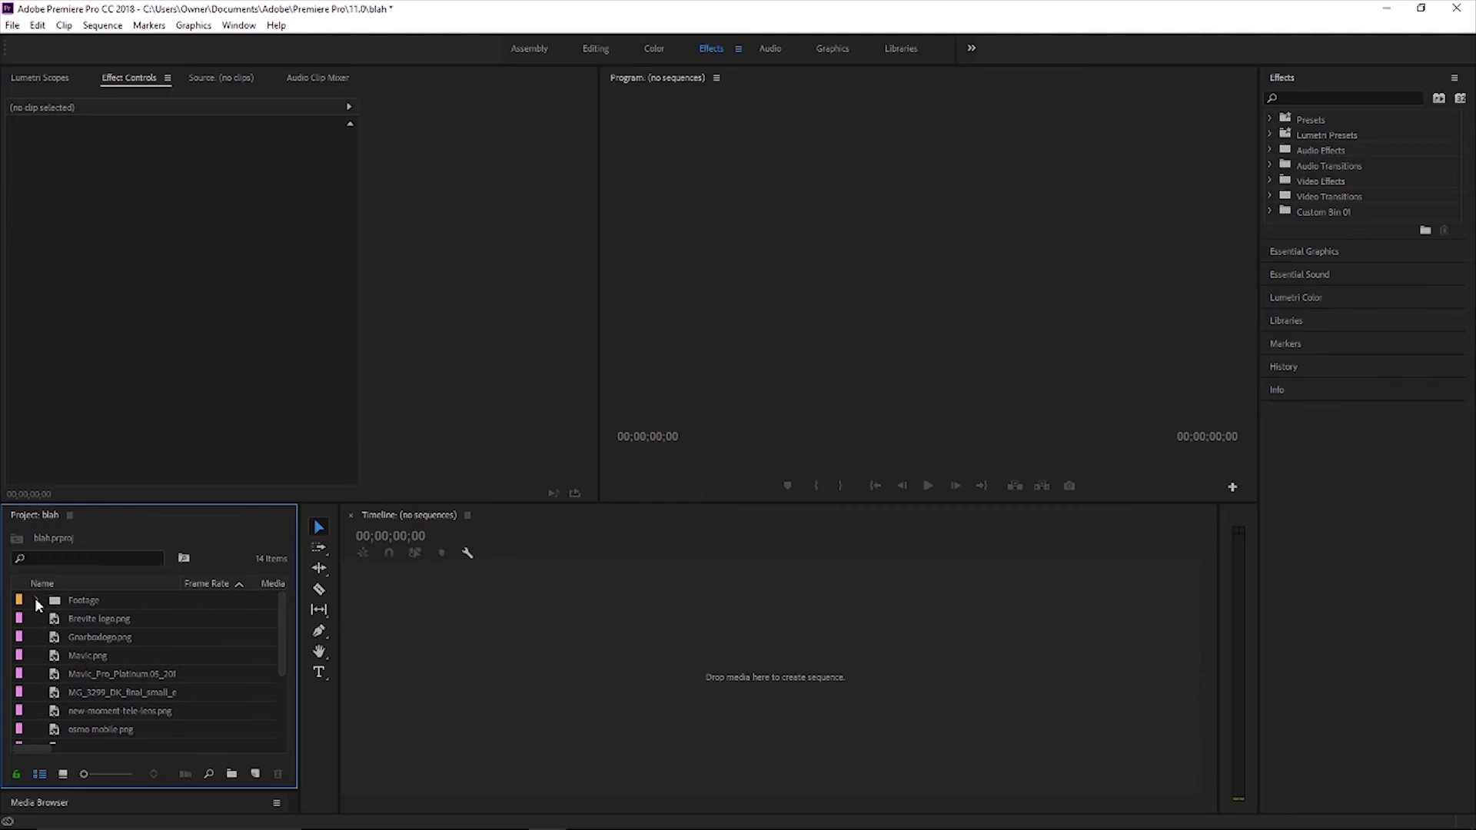
{"action": "scroll", "coordinate": [106, 688], "scroll_direction": "down", "scroll_amount": 3}
{"action": "left_click_drag", "start_coordinate": [116, 692], "coordinate": [91, 601]}
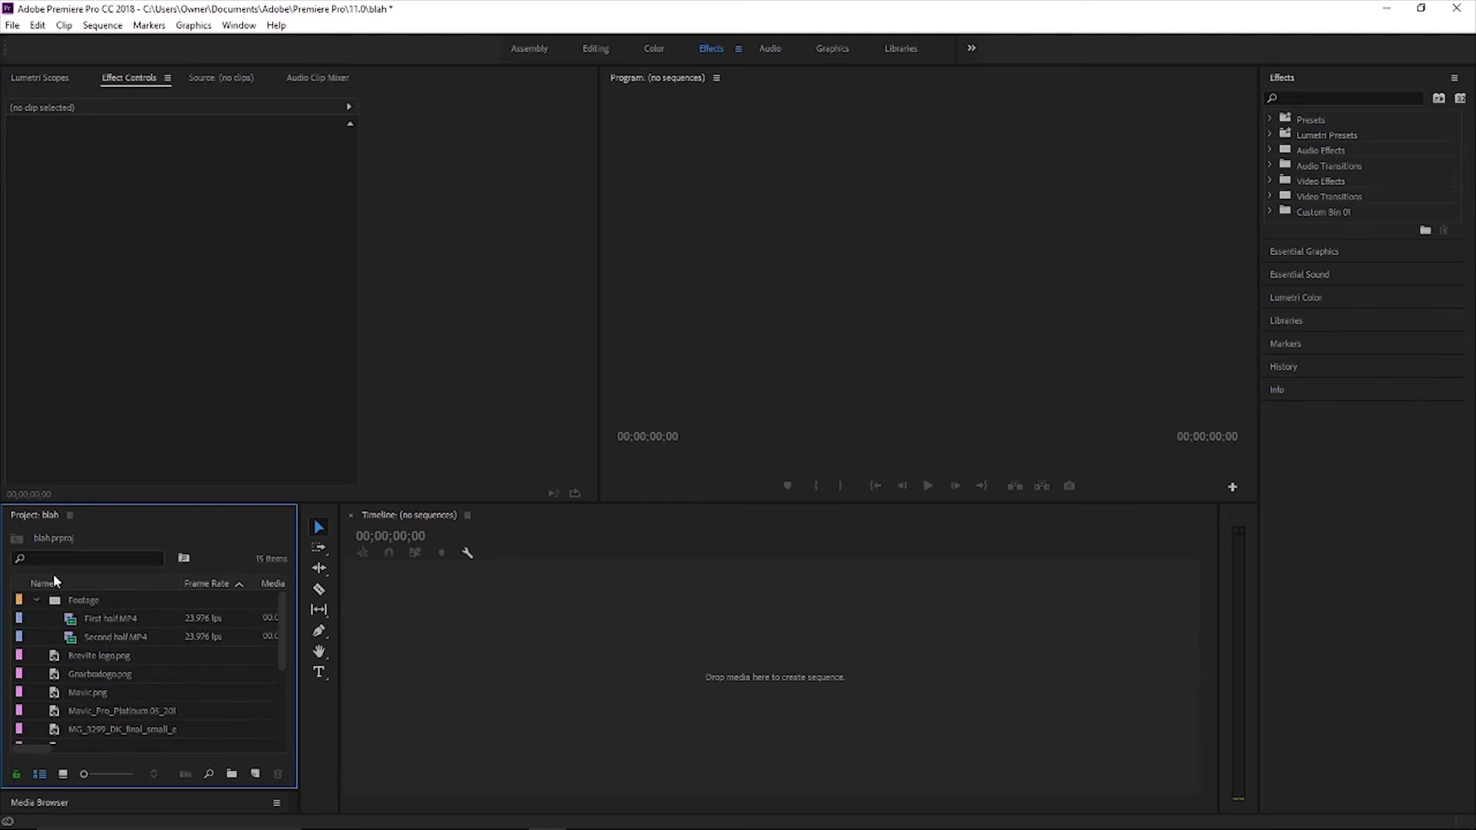
{"action": "left_click", "coordinate": [37, 600]}
- Create a Music bin and move the music track into it
{"action": "scroll", "coordinate": [138, 692], "scroll_direction": "down", "scroll_amount": 3}
{"action": "left_click", "coordinate": [200, 692]}
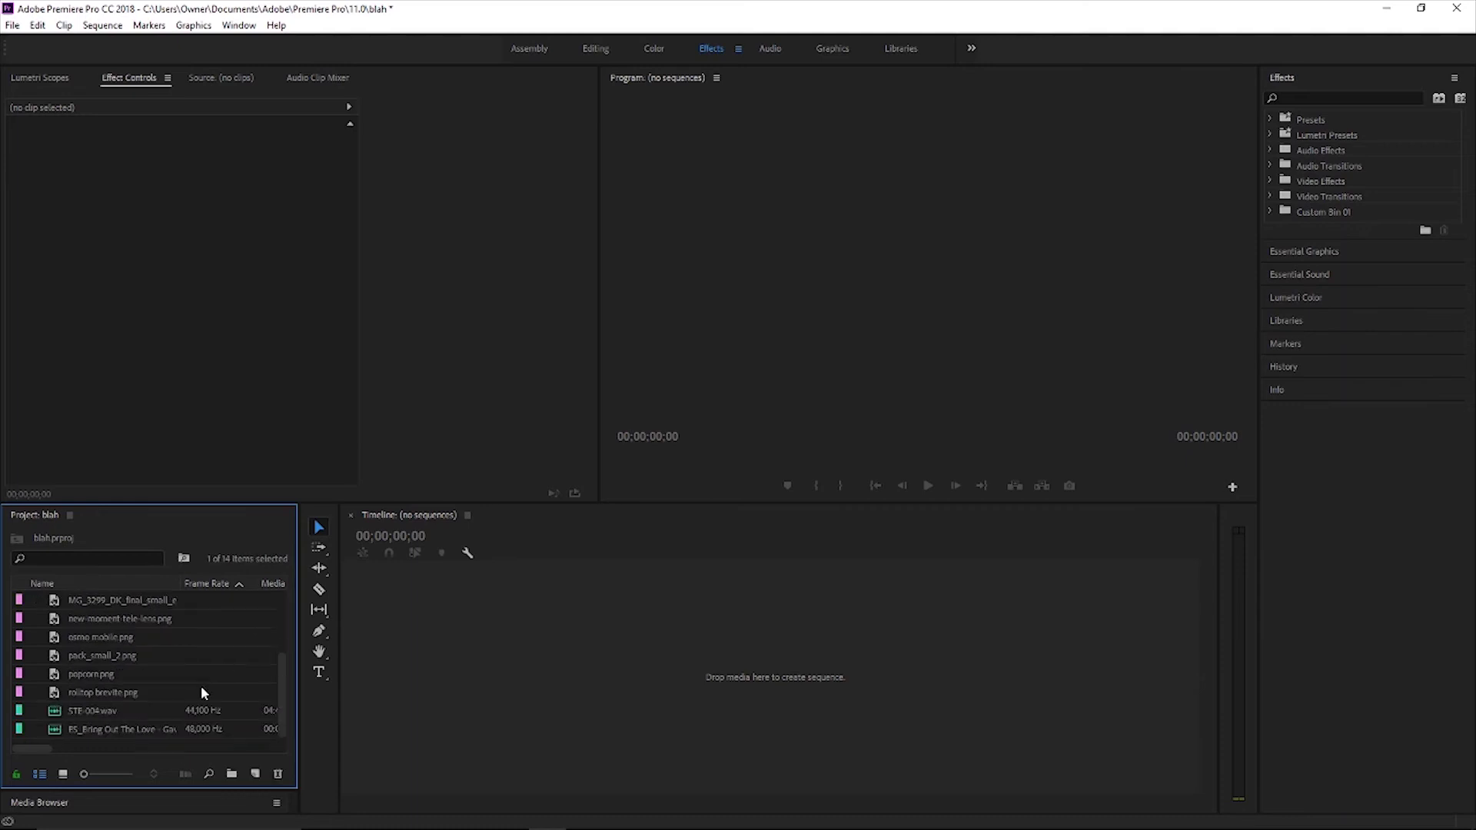
{"action": "scroll", "coordinate": [148, 692], "scroll_direction": "up", "scroll_amount": 2}
{"action": "left_click", "coordinate": [232, 774]}
{"action": "type", "text": "Music"}
{"action": "key", "text": "Return"}
{"action": "left_click_drag", "start_coordinate": [107, 711], "coordinate": [81, 601]}
{"action": "double_click", "coordinate": [88, 601]}
{"action": "left_click", "coordinate": [35, 515]}
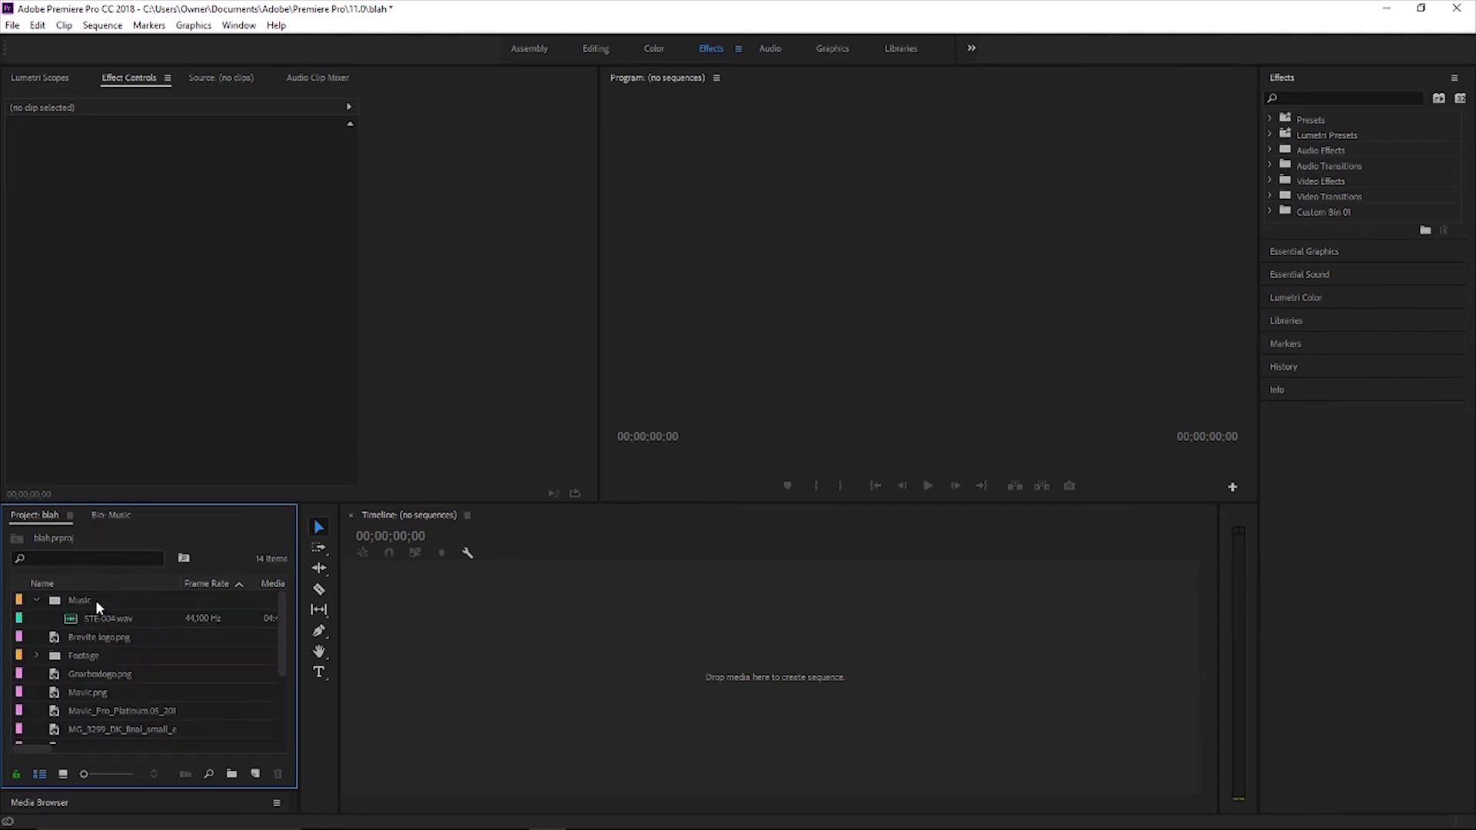
{"action": "double_click", "coordinate": [93, 600]}
{"action": "left_click", "coordinate": [35, 515]}
{"action": "scroll", "coordinate": [105, 654], "scroll_direction": "down", "scroll_amount": 3}
{"action": "left_click_drag", "start_coordinate": [105, 728], "coordinate": [83, 601]}
- Create an Audio bin and move the STE-004 audio file into it
{"action": "right_click", "coordinate": [261, 604]}
{"action": "left_click", "coordinate": [260, 633]}
{"action": "type", "text": "Audio"}
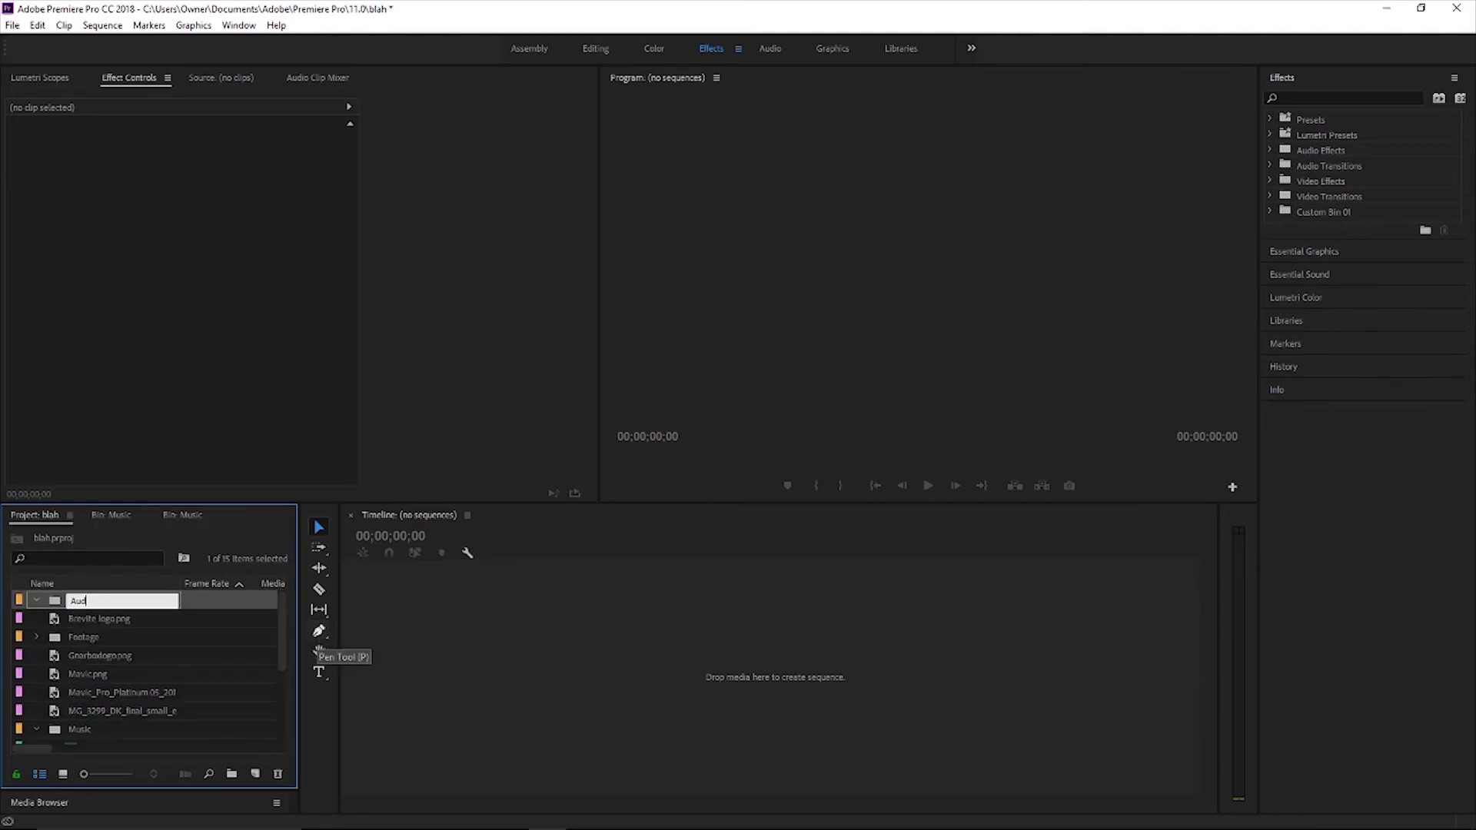
{"action": "key", "text": "Return"}
{"action": "left_click_drag", "start_coordinate": [108, 743], "coordinate": [92, 602]}
{"action": "left_click", "coordinate": [36, 601]}
{"action": "left_click", "coordinate": [36, 729]}
{"action": "scroll", "coordinate": [111, 680], "scroll_direction": "down", "scroll_amount": 3}
- Create a Photos bin holding the Brevite logo and all remaining PNG images
{"action": "right_click", "coordinate": [269, 604]}
{"action": "left_click", "coordinate": [269, 632]}
{"action": "type", "text": "Photos"}
{"action": "key", "text": "Return"}
{"action": "left_click_drag", "start_coordinate": [115, 674], "coordinate": [99, 712]}
{"action": "scroll", "coordinate": [194, 667], "scroll_direction": "down", "scroll_amount": 1}
{"action": "left_click_drag", "start_coordinate": [100, 711], "coordinate": [93, 618]}
{"action": "left_click", "coordinate": [36, 618]}
{"action": "scroll", "coordinate": [192, 655], "scroll_direction": "down", "scroll_amount": 1}
{"action": "left_click_drag", "start_coordinate": [192, 659], "coordinate": [86, 618]}
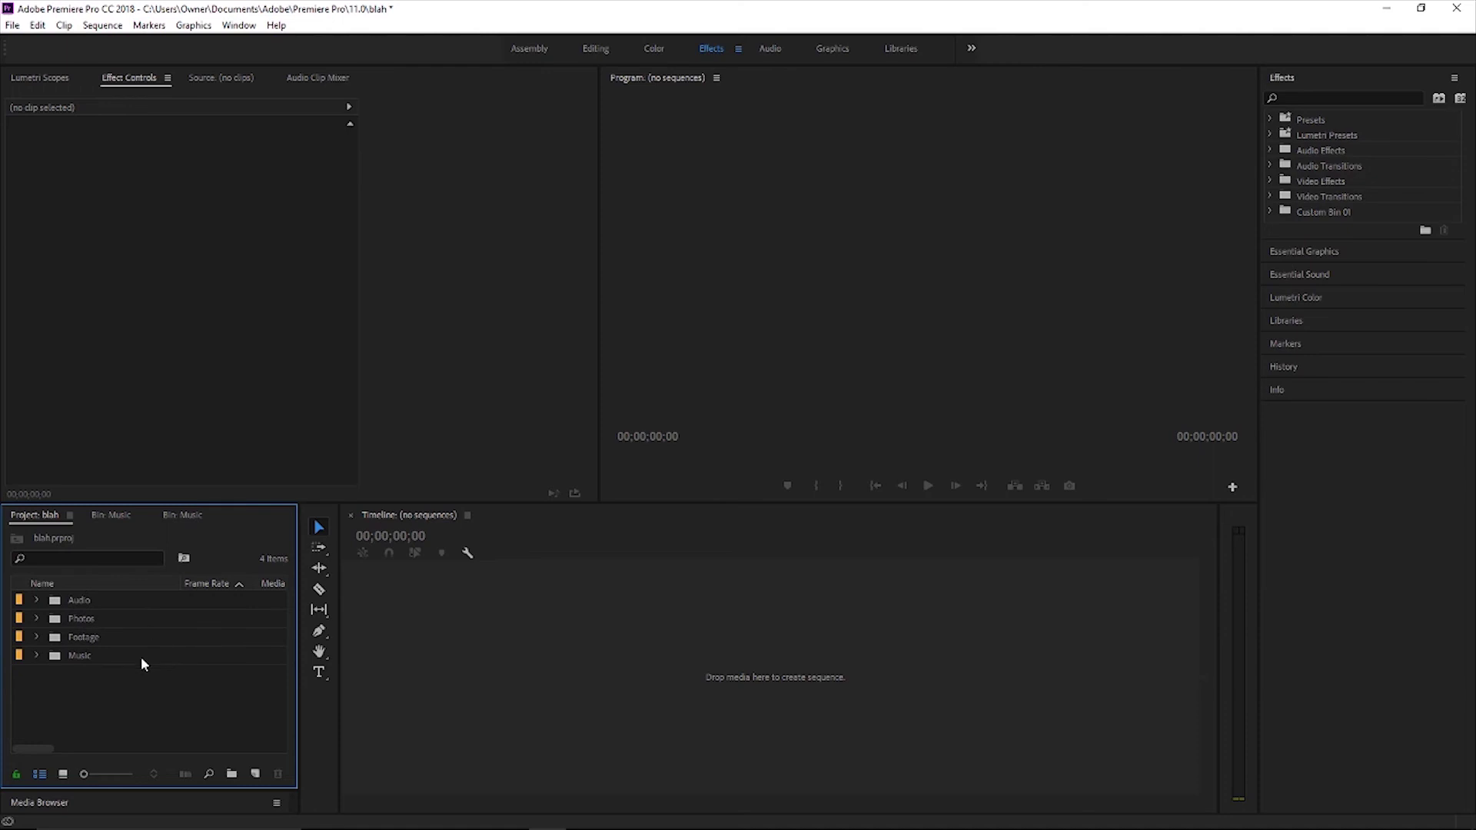
- Expand the Audio, Photos and Music bins to verify their contents
{"action": "left_click", "coordinate": [37, 601]}
{"action": "left_click", "coordinate": [37, 637]}
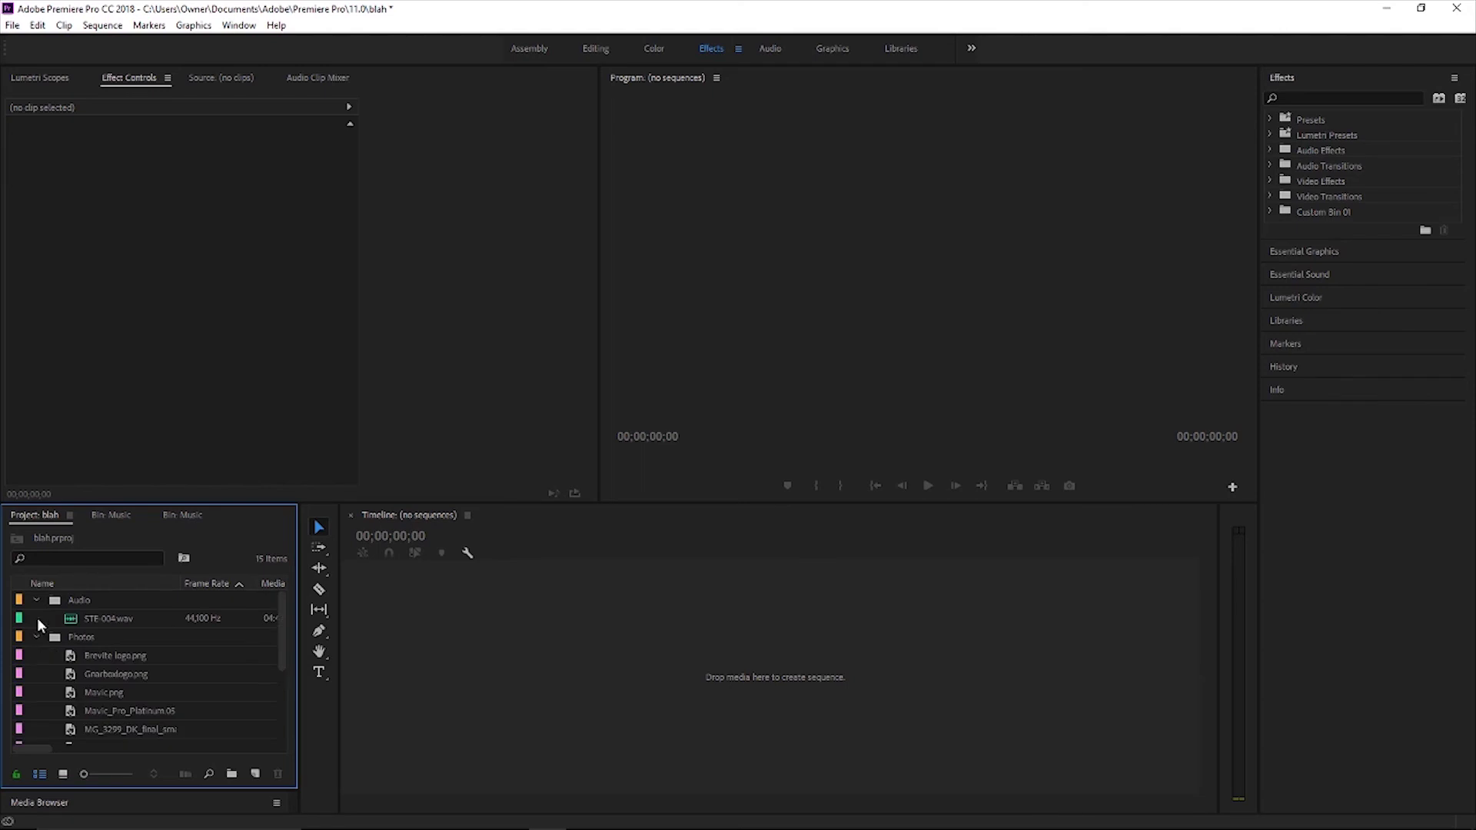
{"action": "left_click", "coordinate": [36, 600]}
{"action": "left_click", "coordinate": [37, 619]}
{"action": "left_click", "coordinate": [36, 656]}
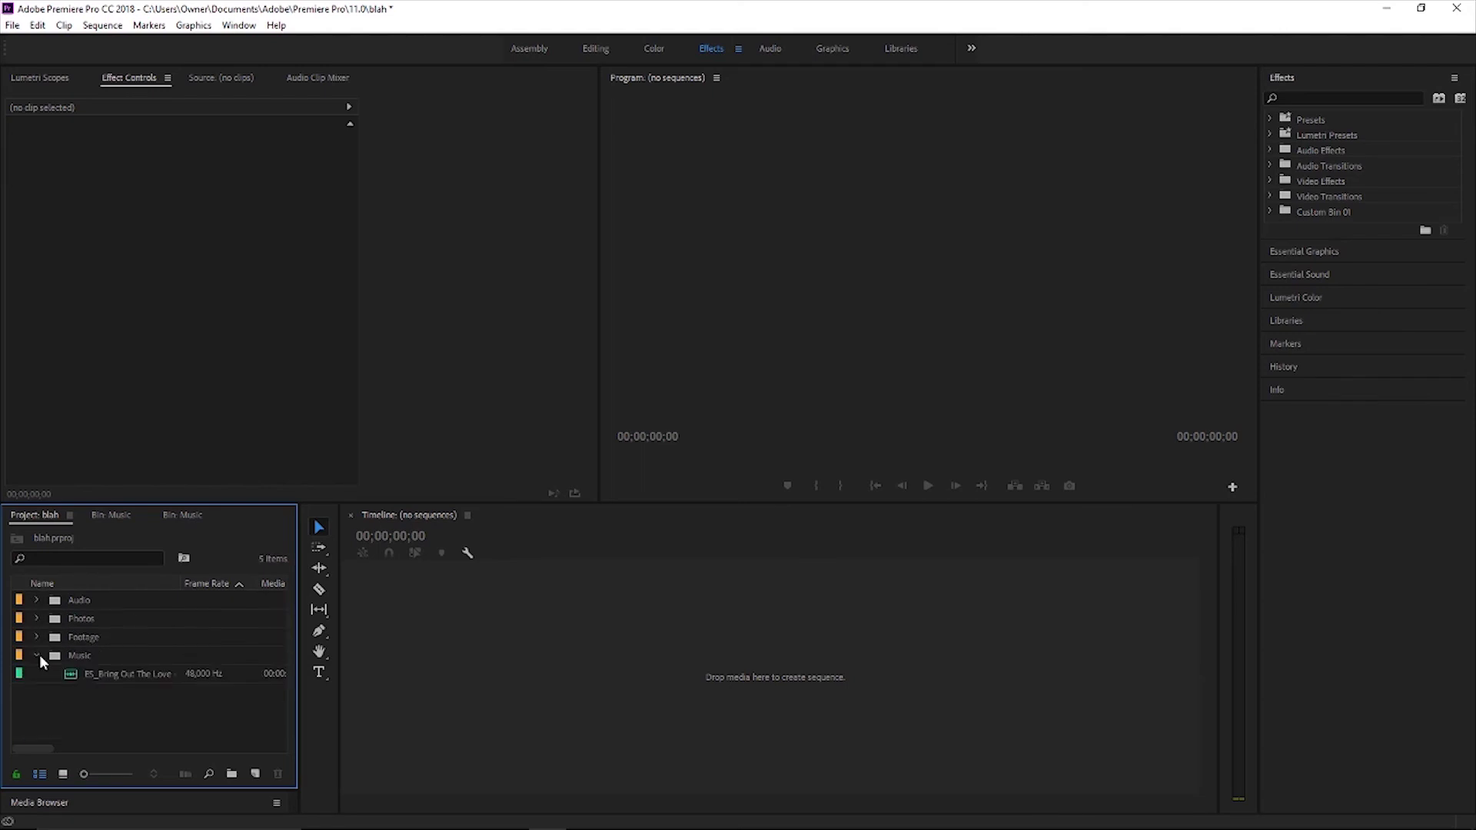
{"action": "left_click", "coordinate": [37, 656]}
- Drag both Footage clips onto the empty timeline, creating the Second half sequence
{"action": "left_click", "coordinate": [36, 637]}
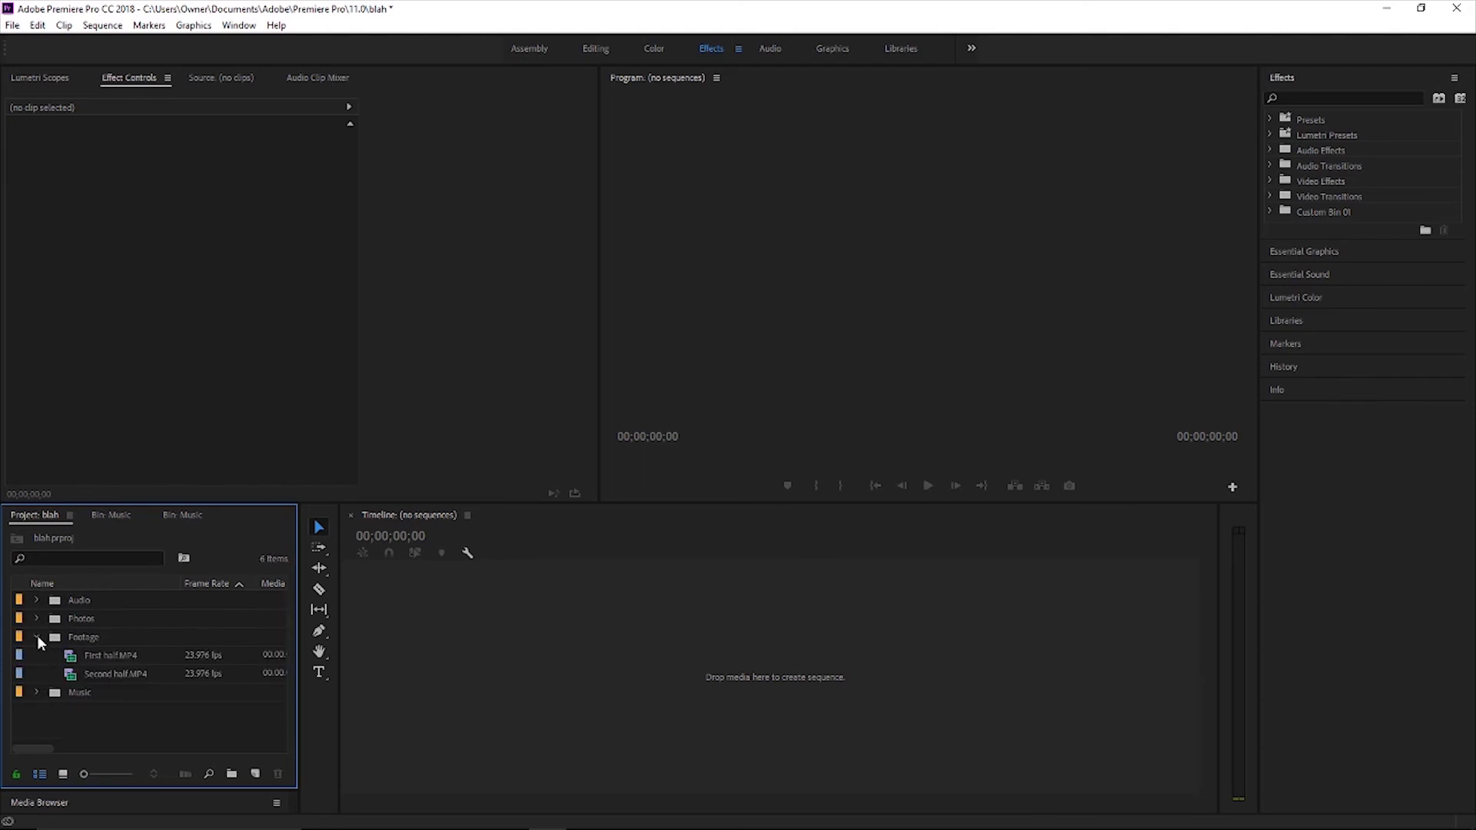
{"action": "left_click_drag", "start_coordinate": [45, 650], "coordinate": [141, 678]}
{"action": "left_click", "coordinate": [99, 675]}
{"action": "left_click_drag", "start_coordinate": [43, 653], "coordinate": [454, 688]}
{"action": "left_click", "coordinate": [610, 553]}
{"action": "left_click", "coordinate": [672, 661]}
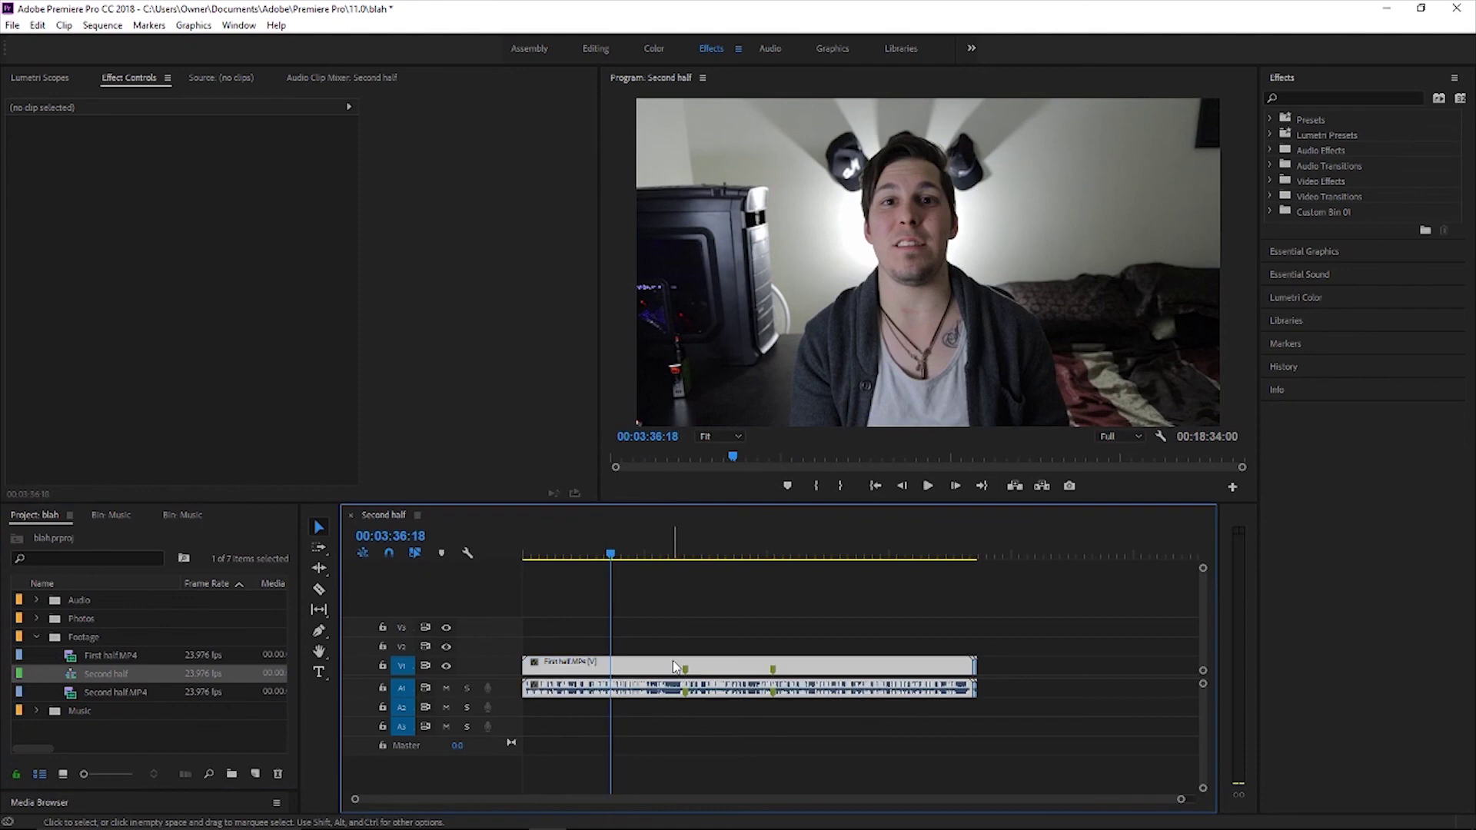